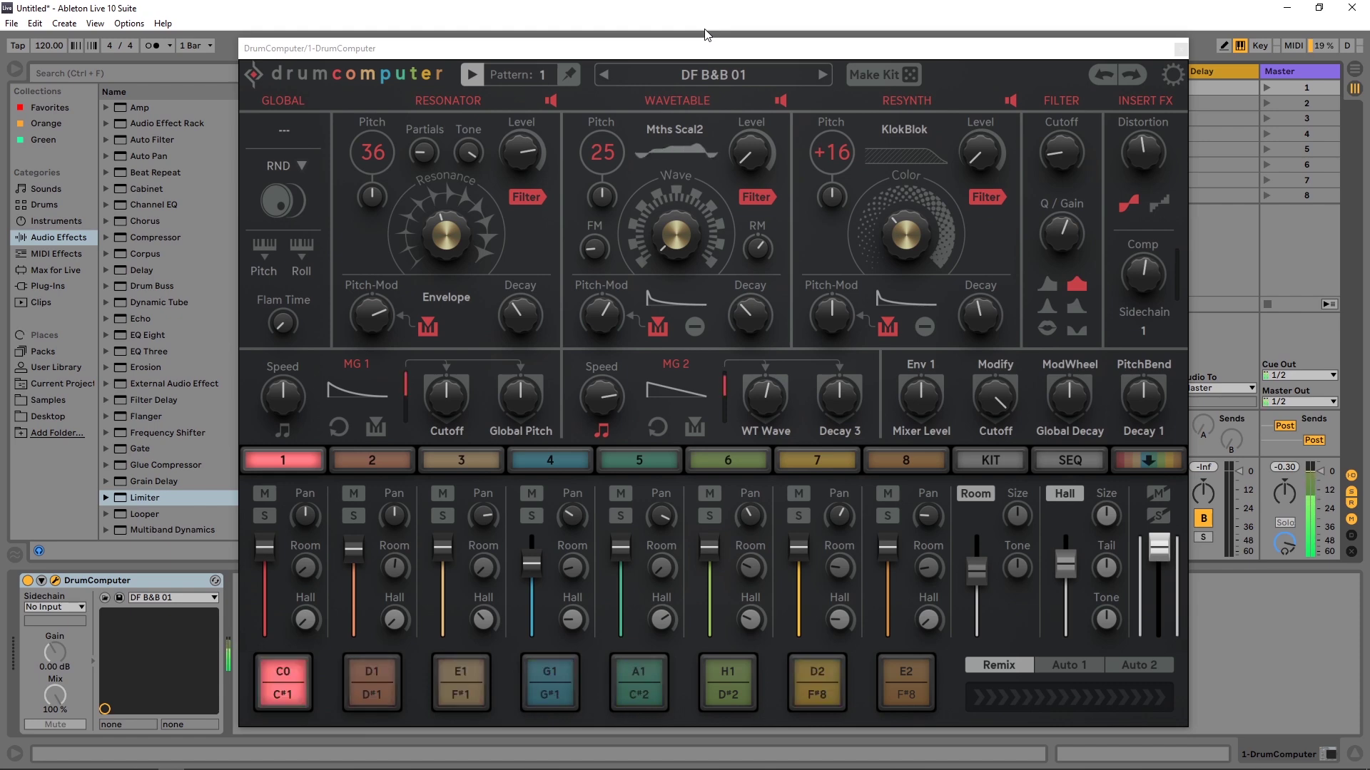
Step: Randomize the DrumComputer kit five times, settling on the ATC SoSweep and MS Air BD sounds
{"action": "left_click", "coordinate": [864, 73]}
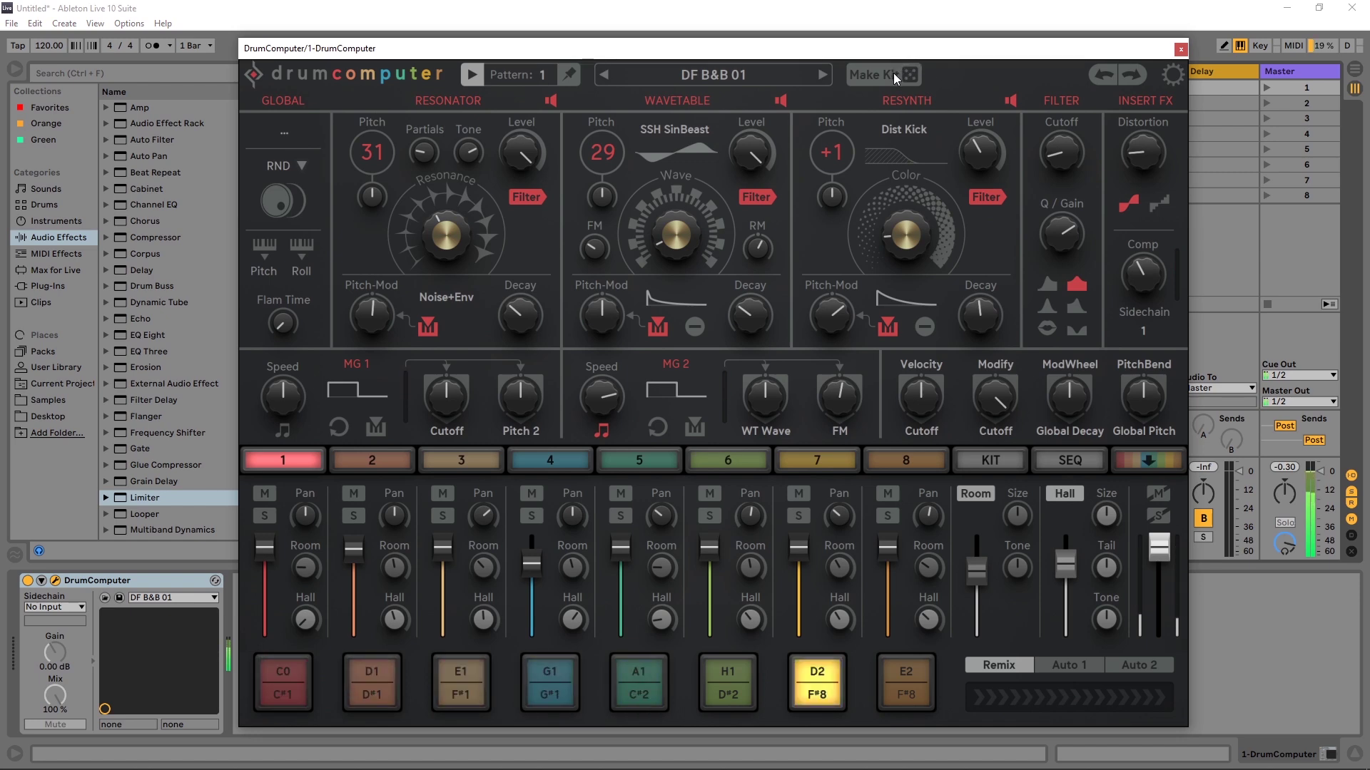
{"action": "left_click", "coordinate": [893, 73]}
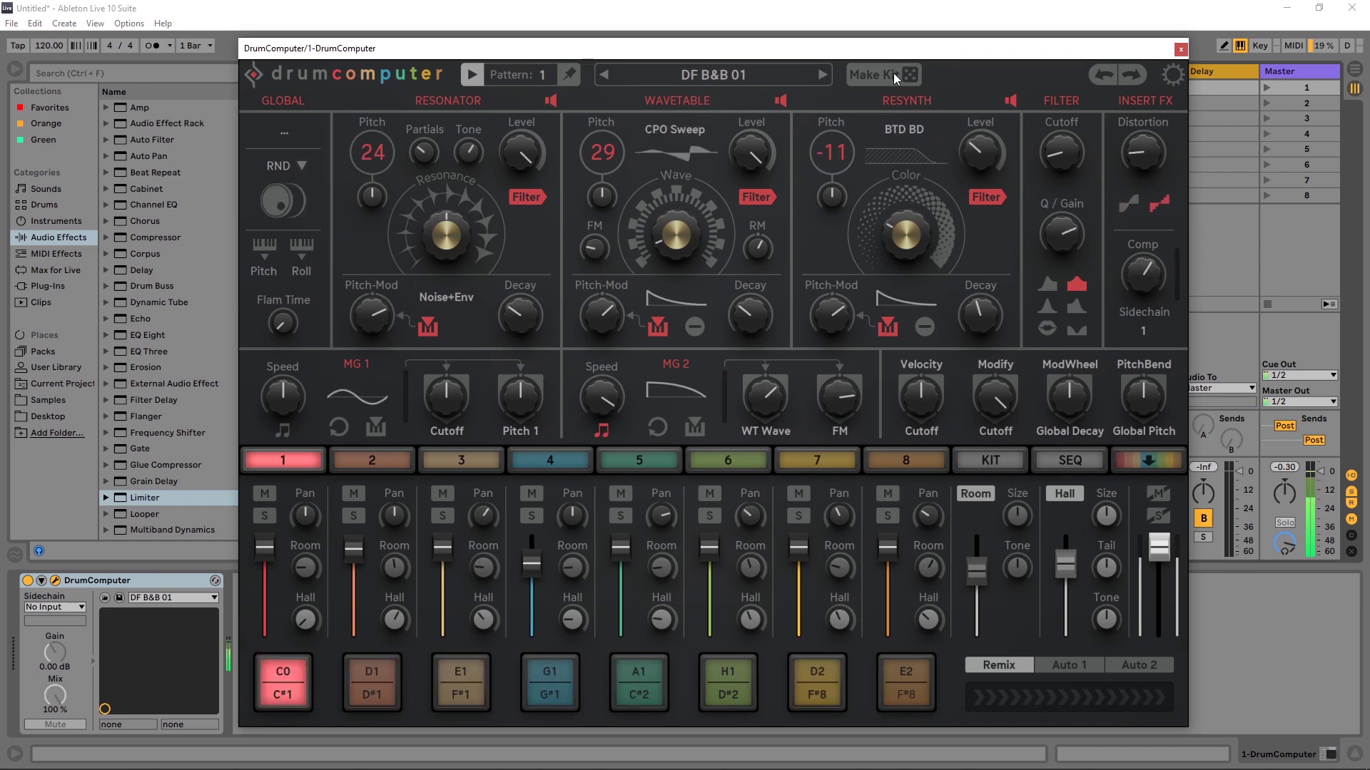
{"action": "left_click", "coordinate": [907, 74]}
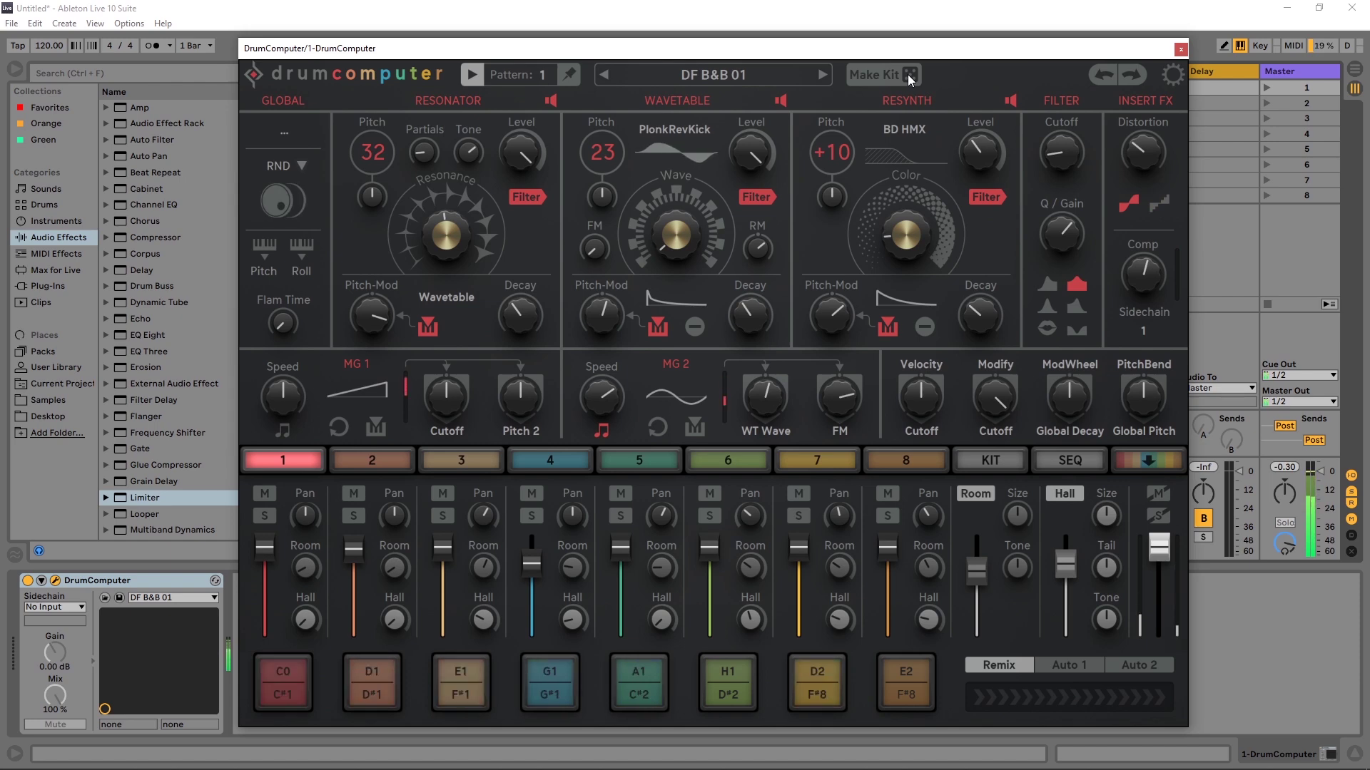
{"action": "left_click", "coordinate": [908, 74]}
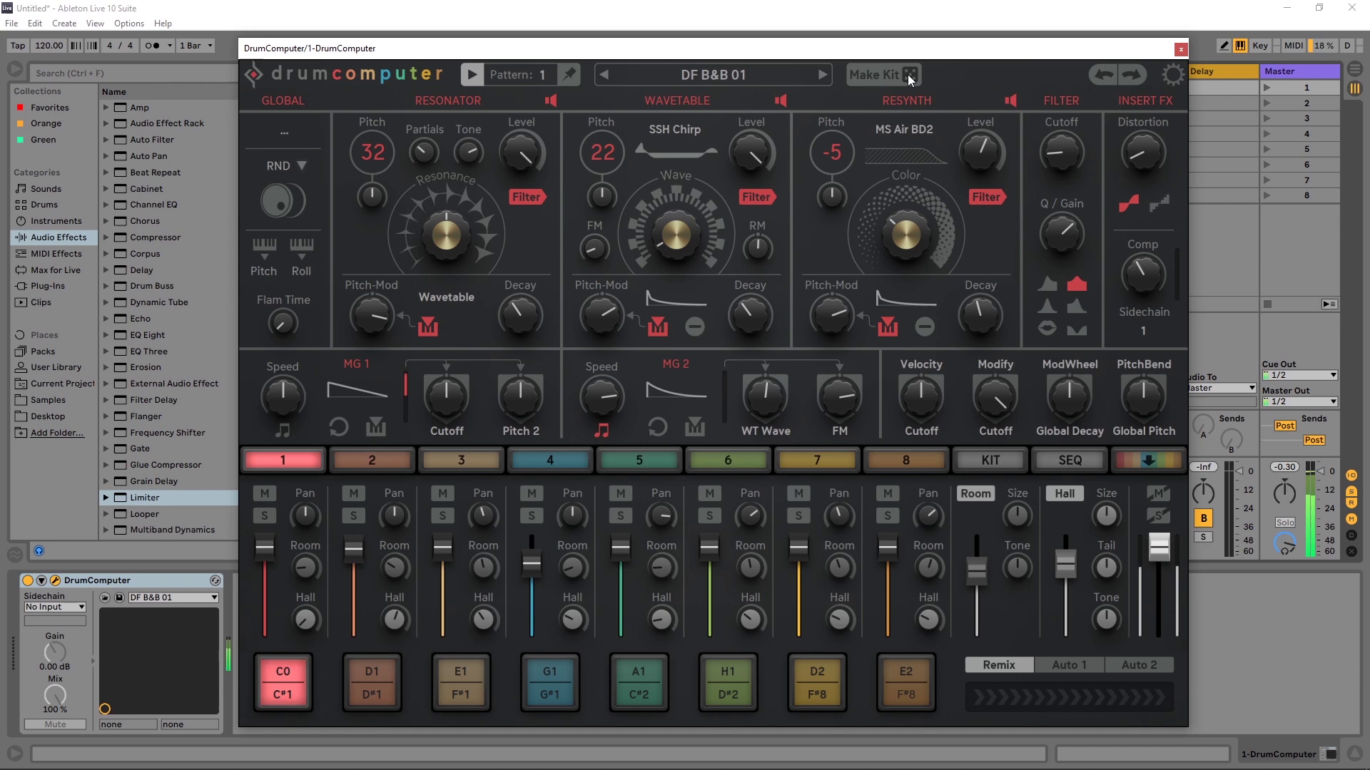
{"action": "left_click", "coordinate": [907, 74]}
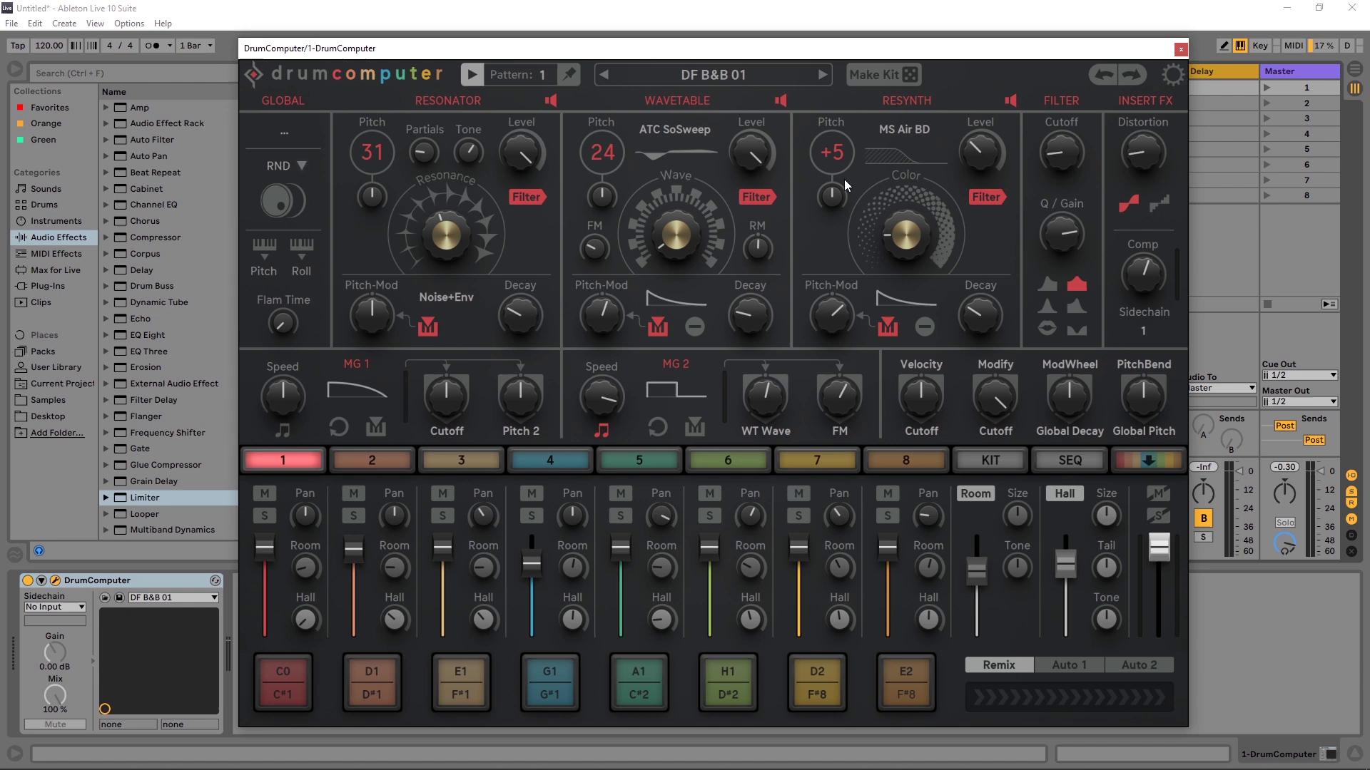
Step: In DrumComputer settings, keep engine 1 on Master and send engines 2–4 to outputs 3/4, 5/6, 7/8
{"action": "left_click", "coordinate": [1171, 75]}
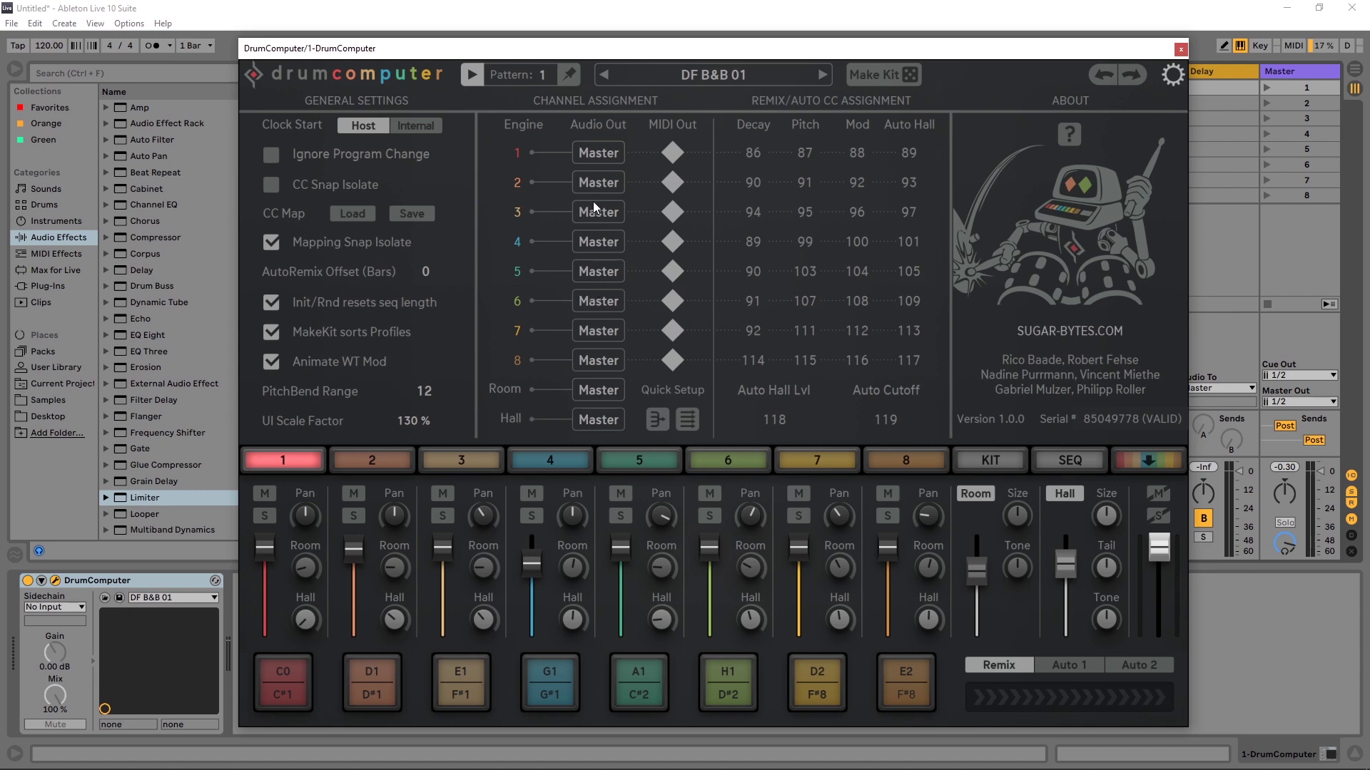
{"action": "left_click", "coordinate": [594, 154]}
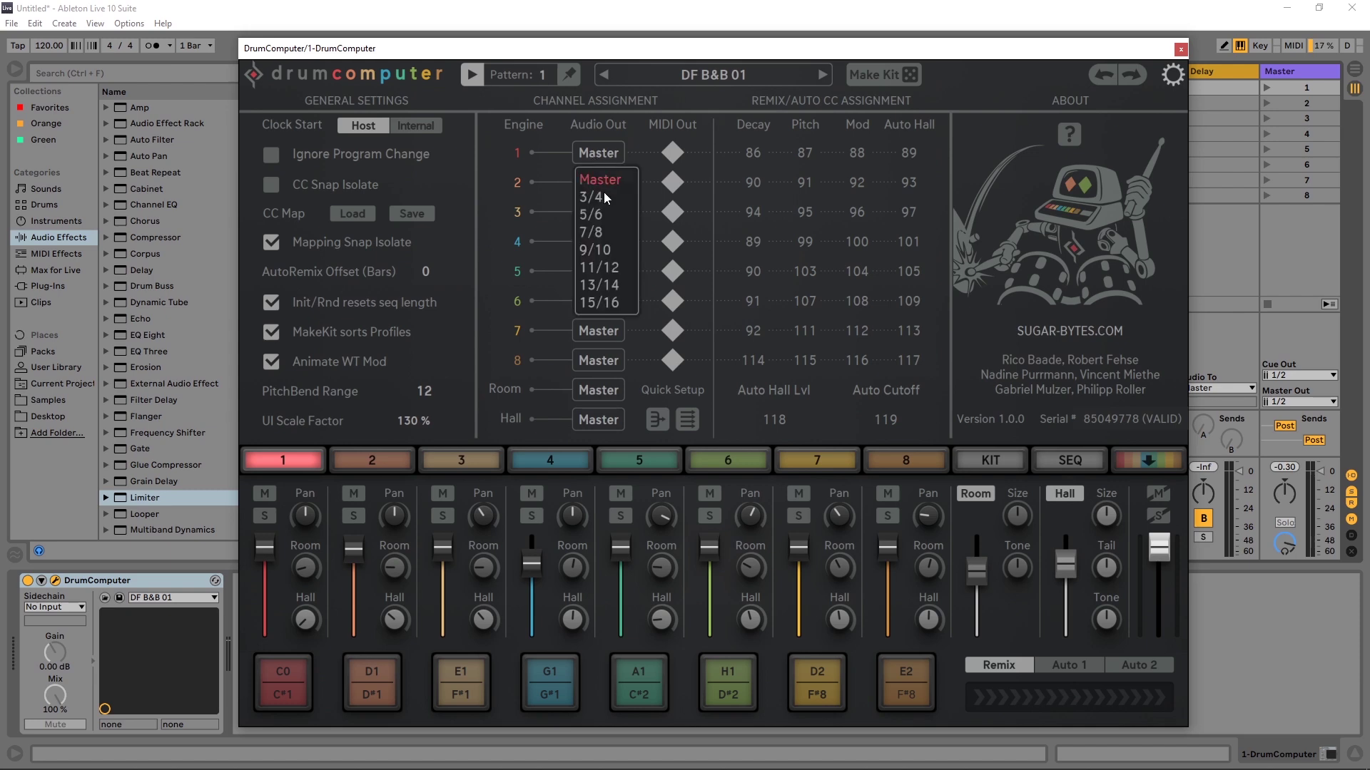
{"action": "left_click", "coordinate": [611, 180]}
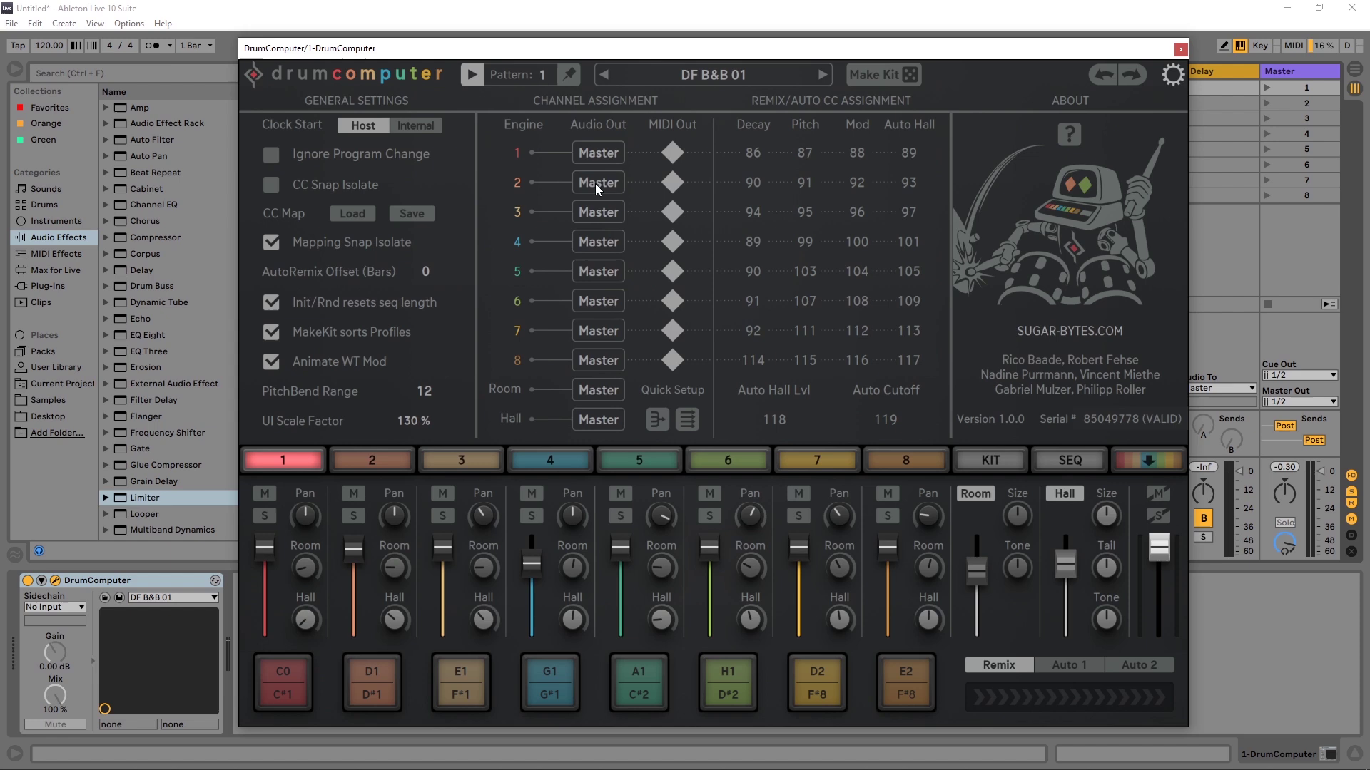
{"action": "left_click", "coordinate": [596, 182]}
{"action": "left_click", "coordinate": [602, 224]}
{"action": "left_click", "coordinate": [598, 213]}
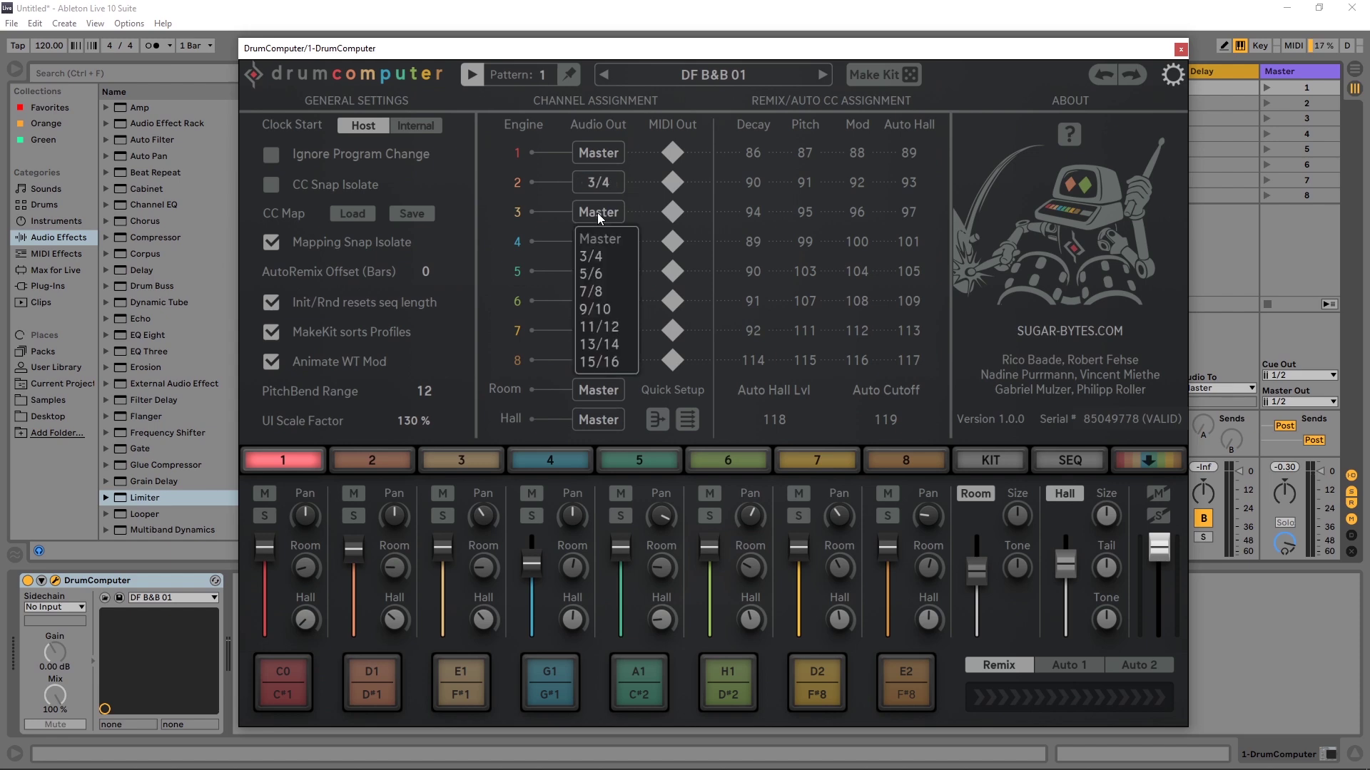
{"action": "left_click", "coordinate": [607, 274]}
{"action": "left_click", "coordinate": [599, 245]}
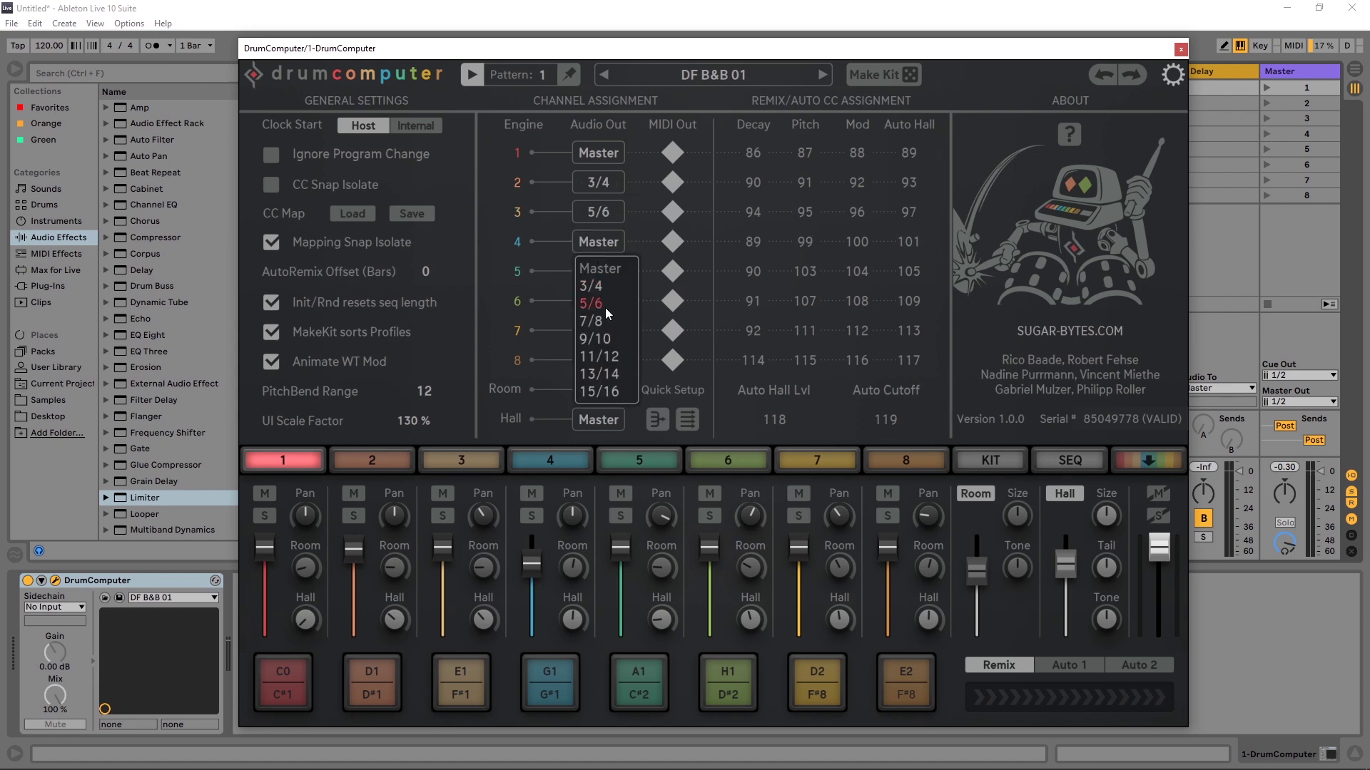
{"action": "left_click", "coordinate": [605, 321]}
Step: Send engines 5–8 to outputs 9/10, 11/12, 13/14 and 15/16
{"action": "left_click", "coordinate": [601, 271]}
{"action": "left_click", "coordinate": [603, 368]}
{"action": "left_click", "coordinate": [599, 302]}
{"action": "left_click", "coordinate": [603, 415]}
{"action": "left_click", "coordinate": [600, 330]}
{"action": "left_click", "coordinate": [601, 463]}
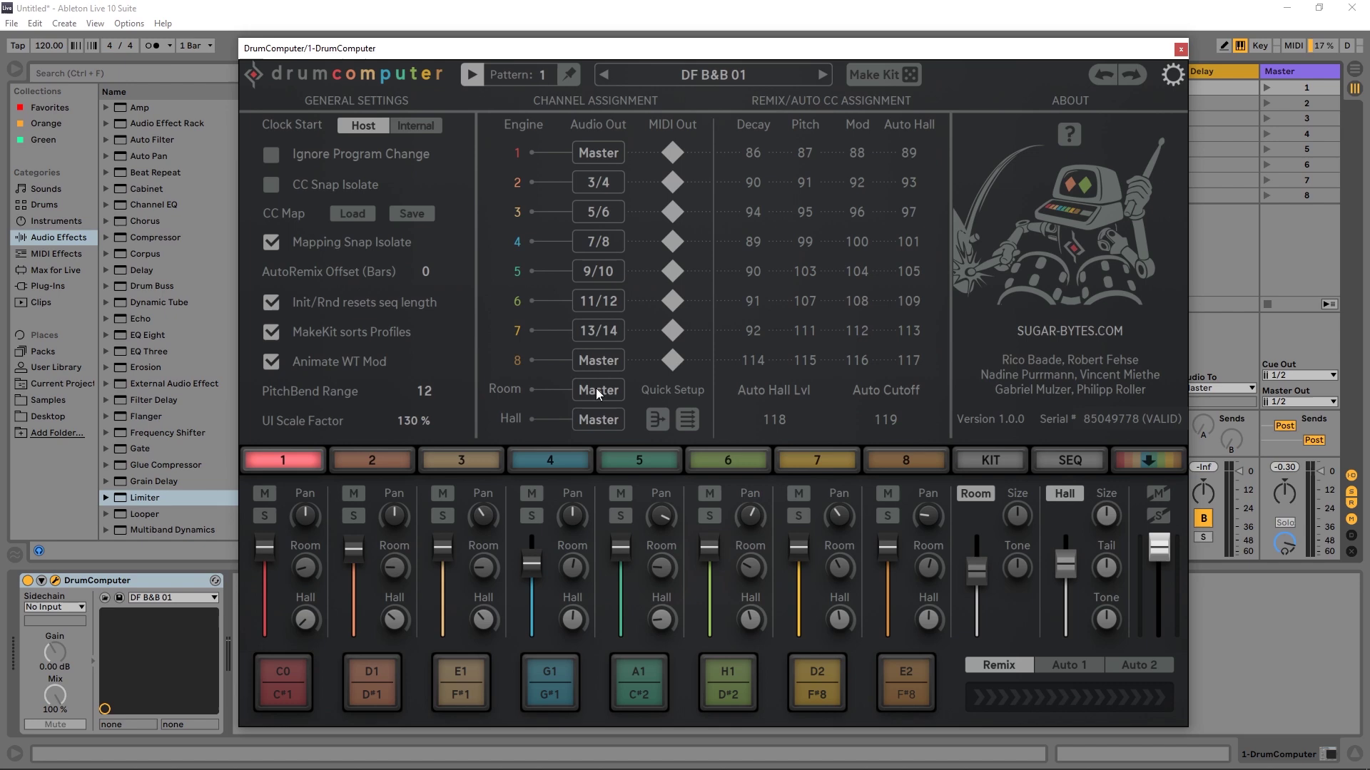
{"action": "left_click", "coordinate": [598, 360]}
{"action": "left_click", "coordinate": [603, 510]}
Step: Add an audio track fed from 1-DrumComputer's 3-4 output, with monitoring set to In
{"action": "left_click", "coordinate": [1181, 49]}
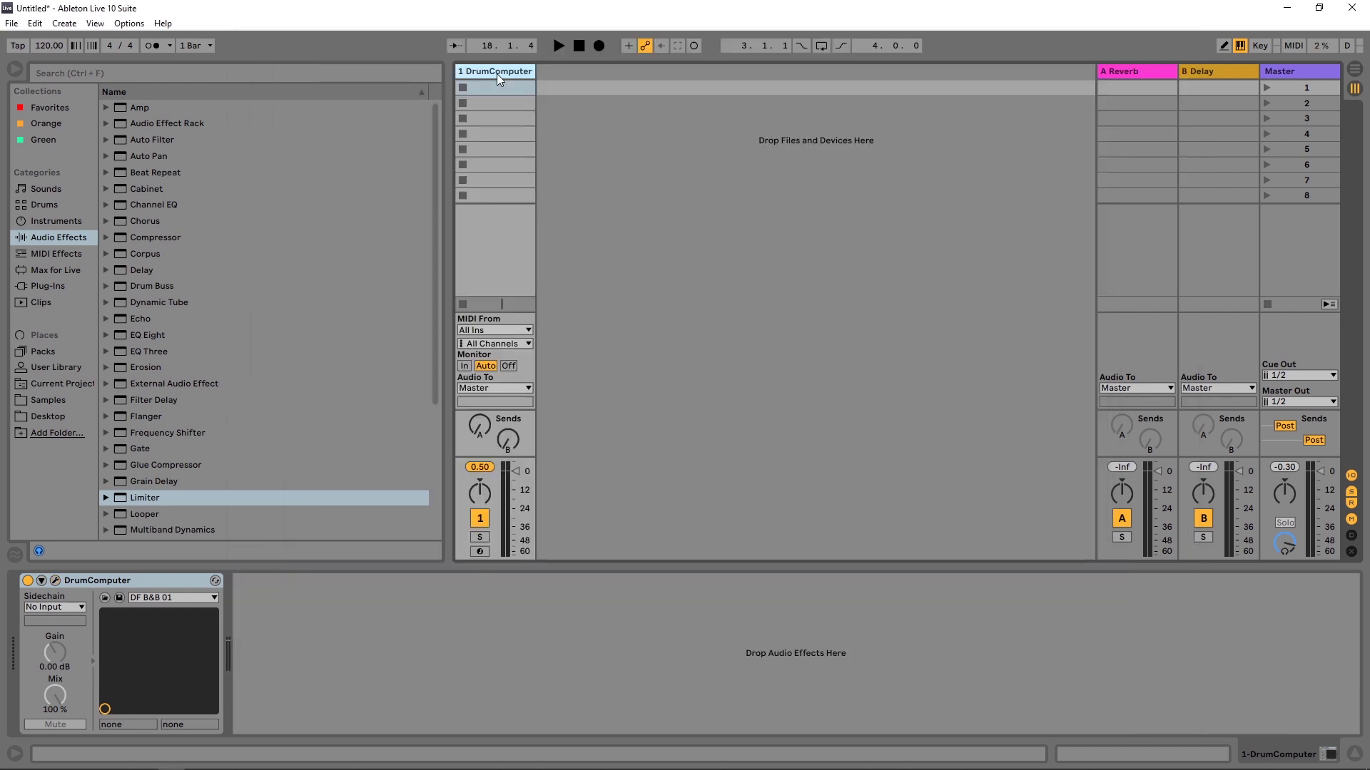
{"action": "key", "text": "ctrl+t"}
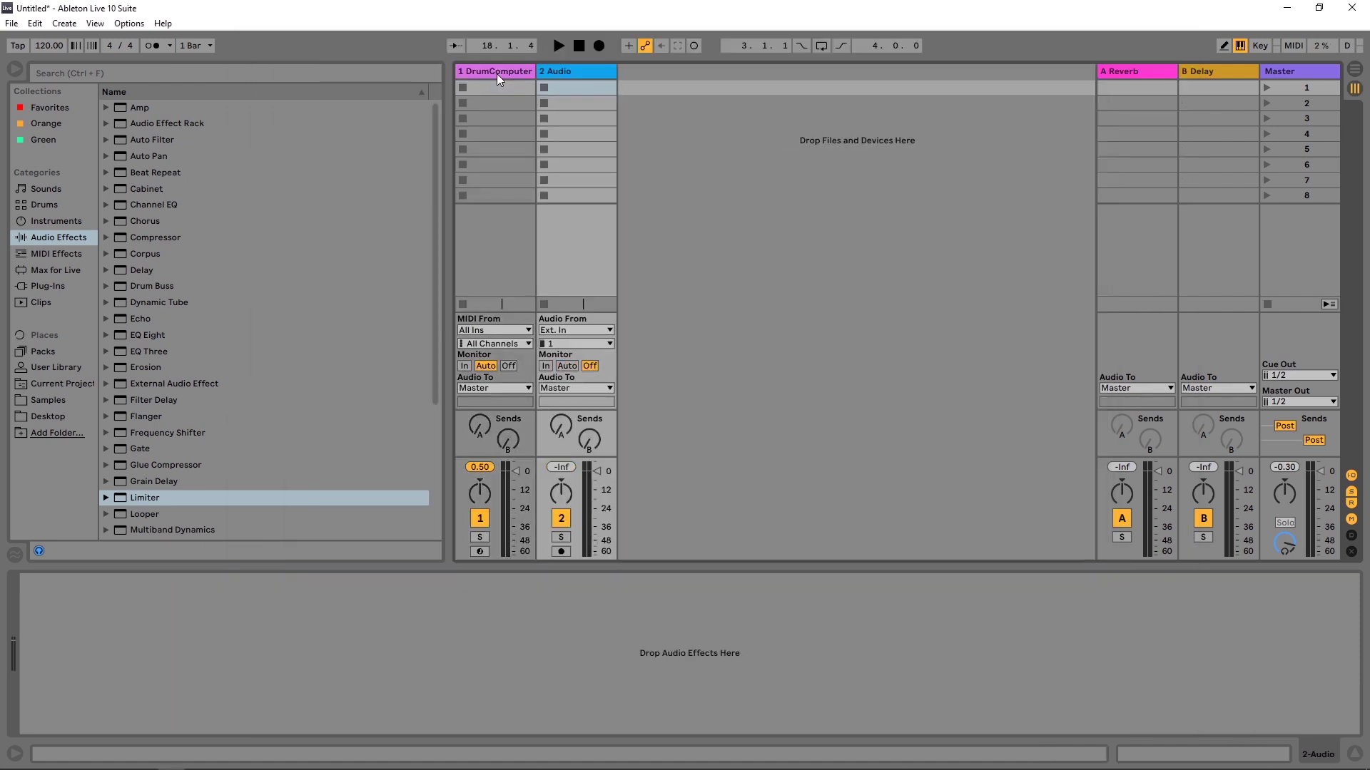
{"action": "left_click", "coordinate": [564, 330]}
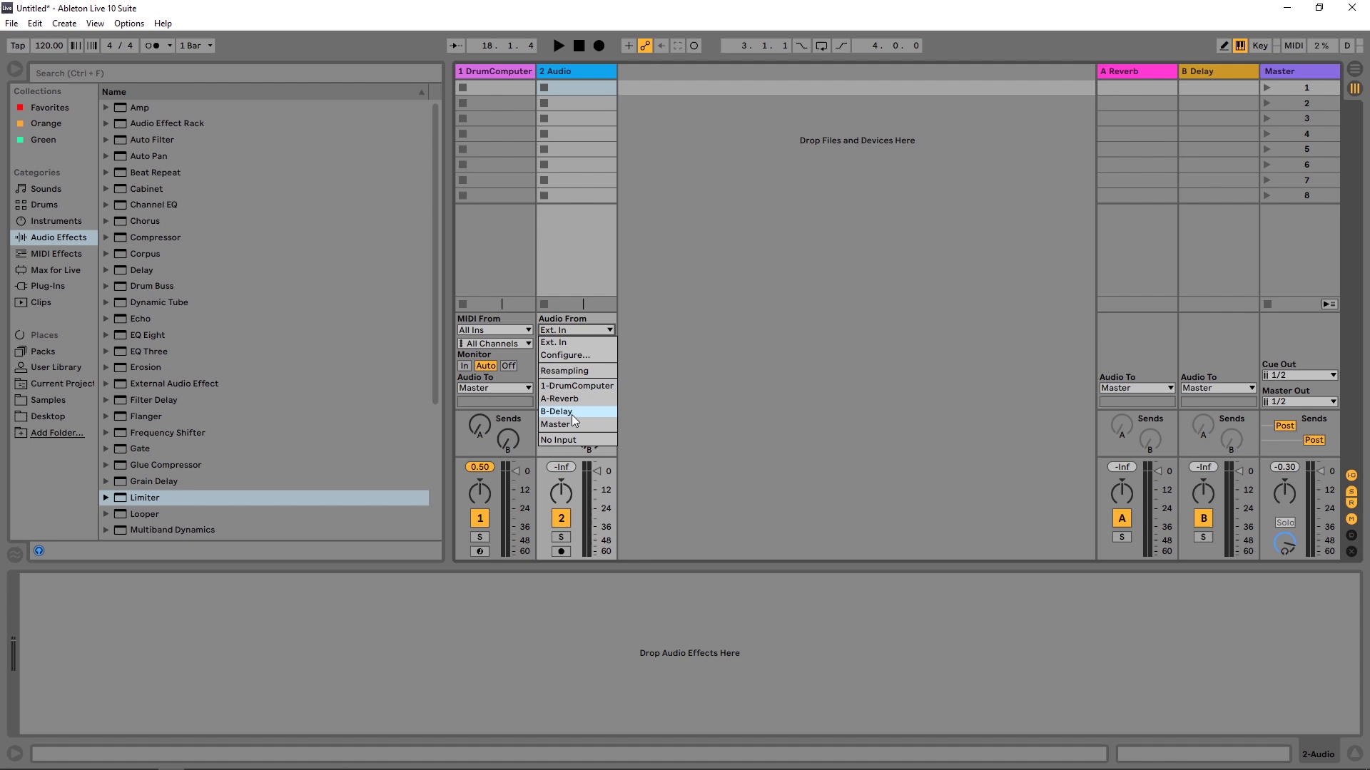
{"action": "left_click", "coordinate": [568, 385]}
{"action": "left_click", "coordinate": [564, 343]}
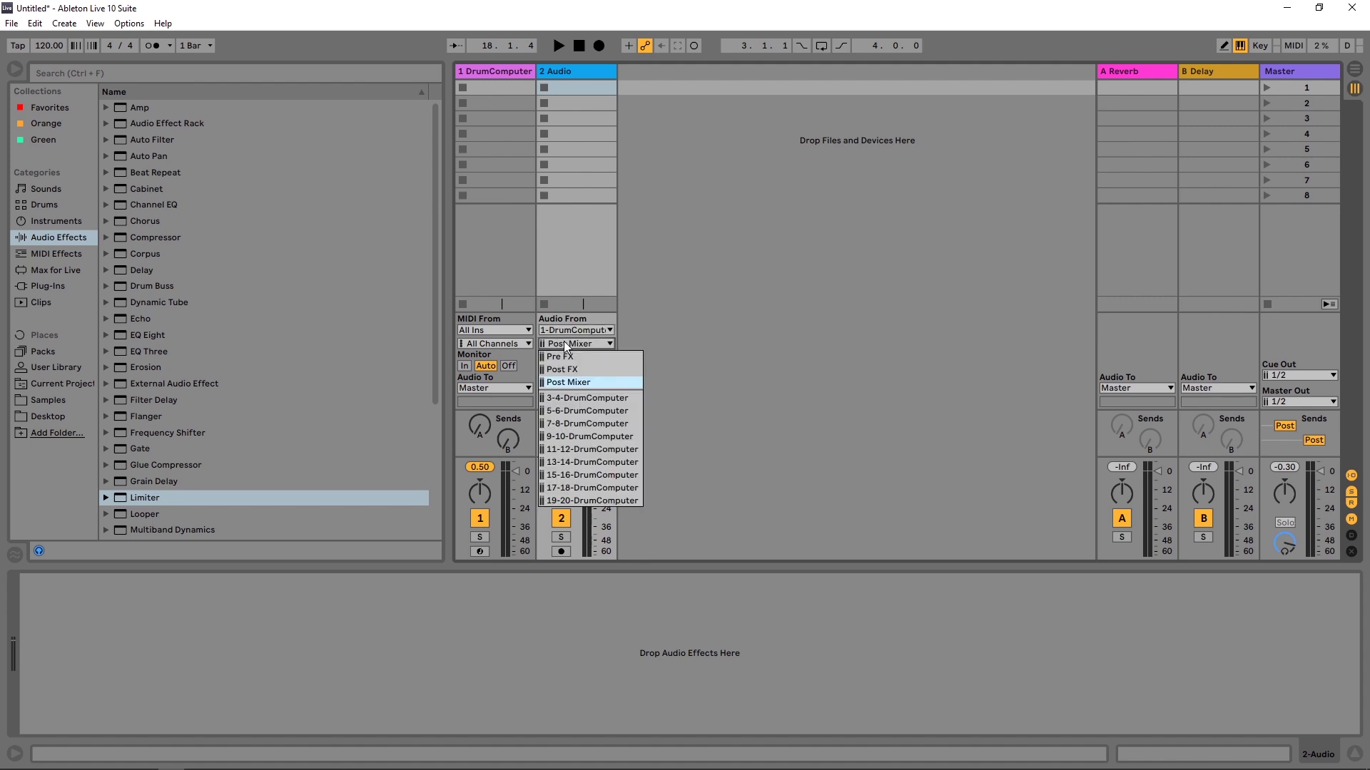
{"action": "left_click", "coordinate": [560, 398]}
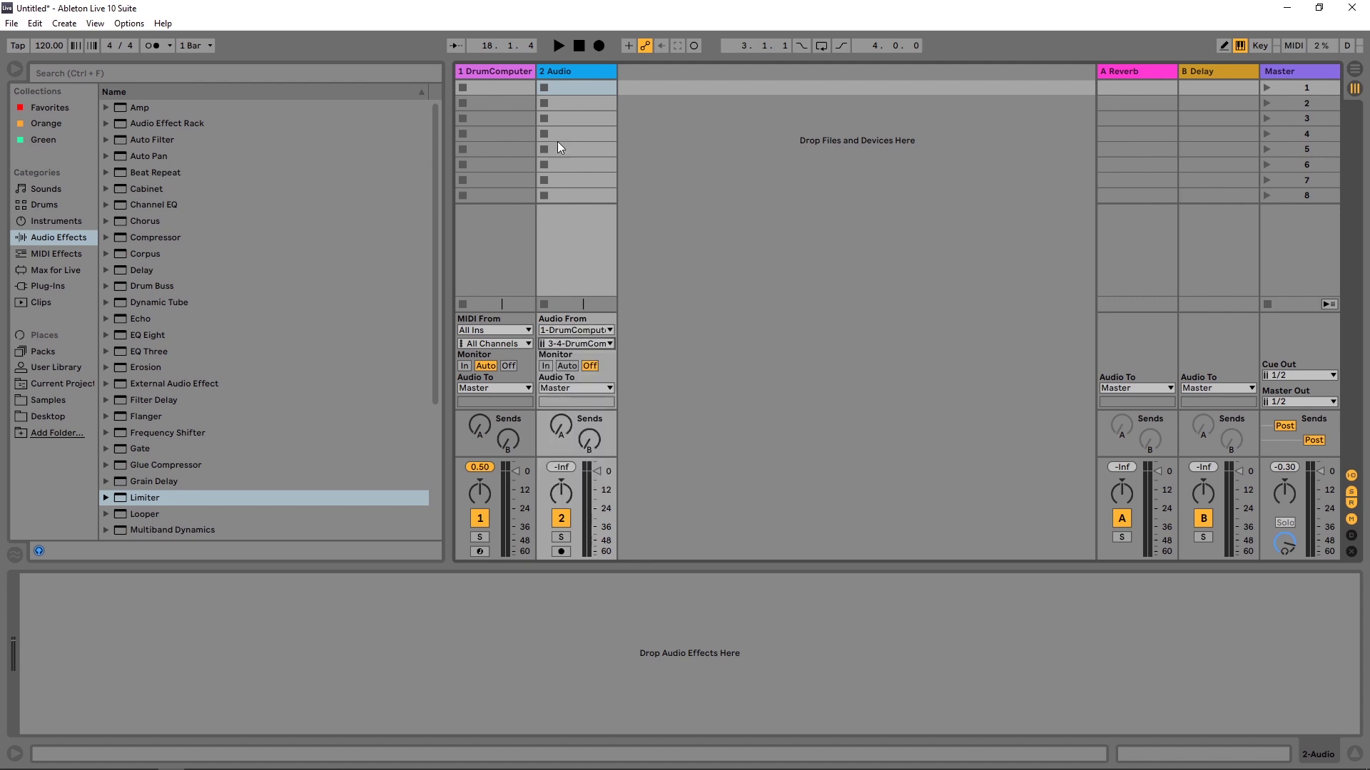
{"action": "left_click", "coordinate": [546, 365]}
Step: Play and stop the set to test the routing, then select the 2 Audio track
{"action": "key", "text": "space"}
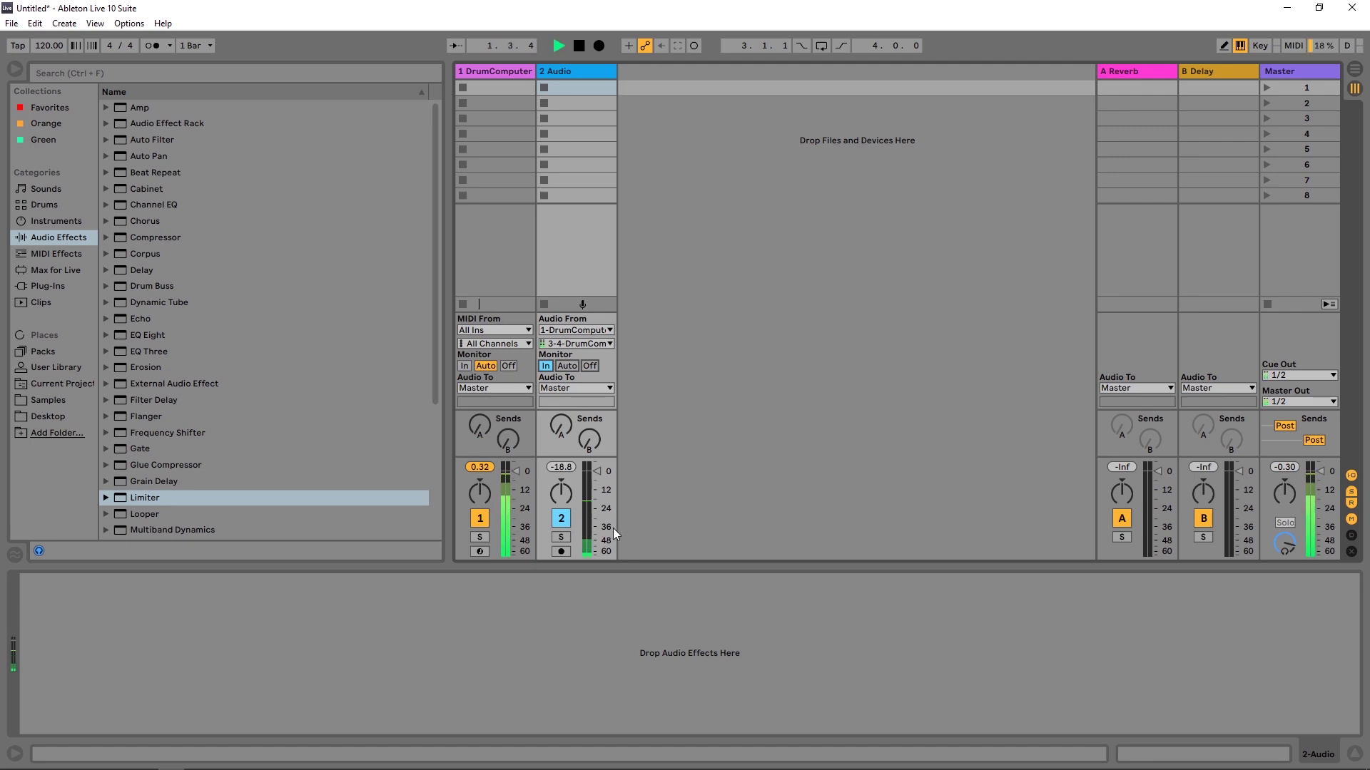
{"action": "key", "text": "space"}
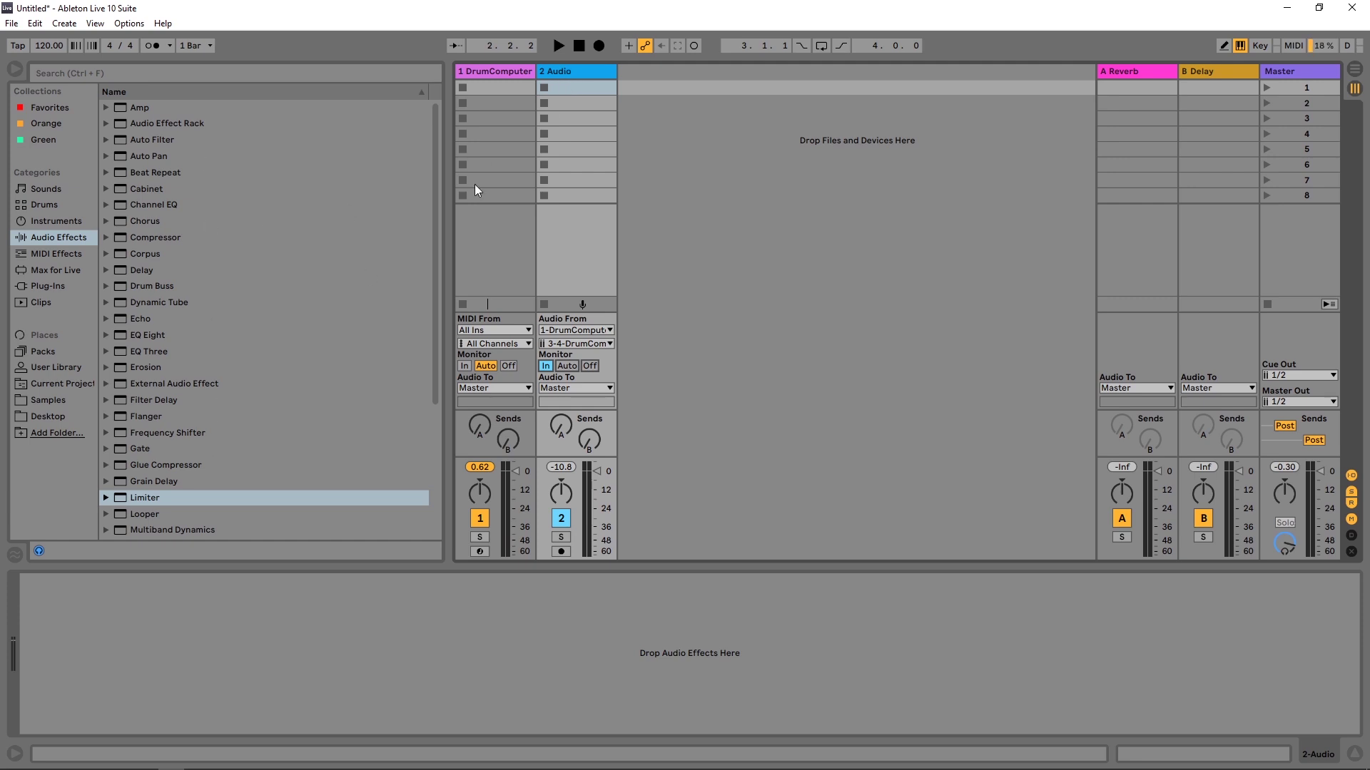
{"action": "left_click", "coordinate": [581, 71]}
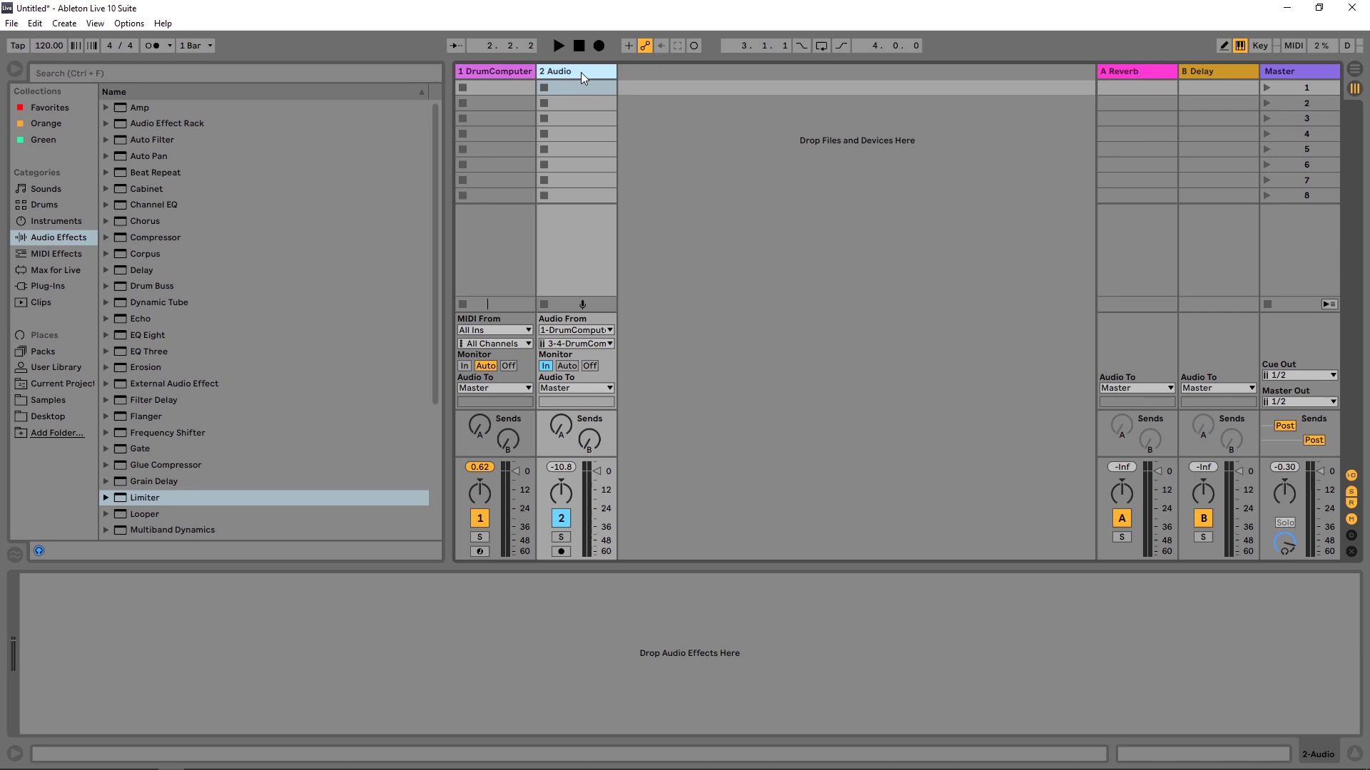
Step: Duplicate the 2 Audio track and route tracks 3 and 4 from DrumComputer 5-6 and 7-8
{"action": "key", "text": "ctrl+d"}
{"action": "key", "text": "ctrl+d"}
{"action": "key", "text": "ctrl+d"}
{"action": "key", "text": "ctrl+d"}
{"action": "key", "text": "ctrl+d"}
{"action": "key", "text": "ctrl+d"}
{"action": "key", "text": "ctrl+d"}
{"action": "key", "text": "ctrl+d"}
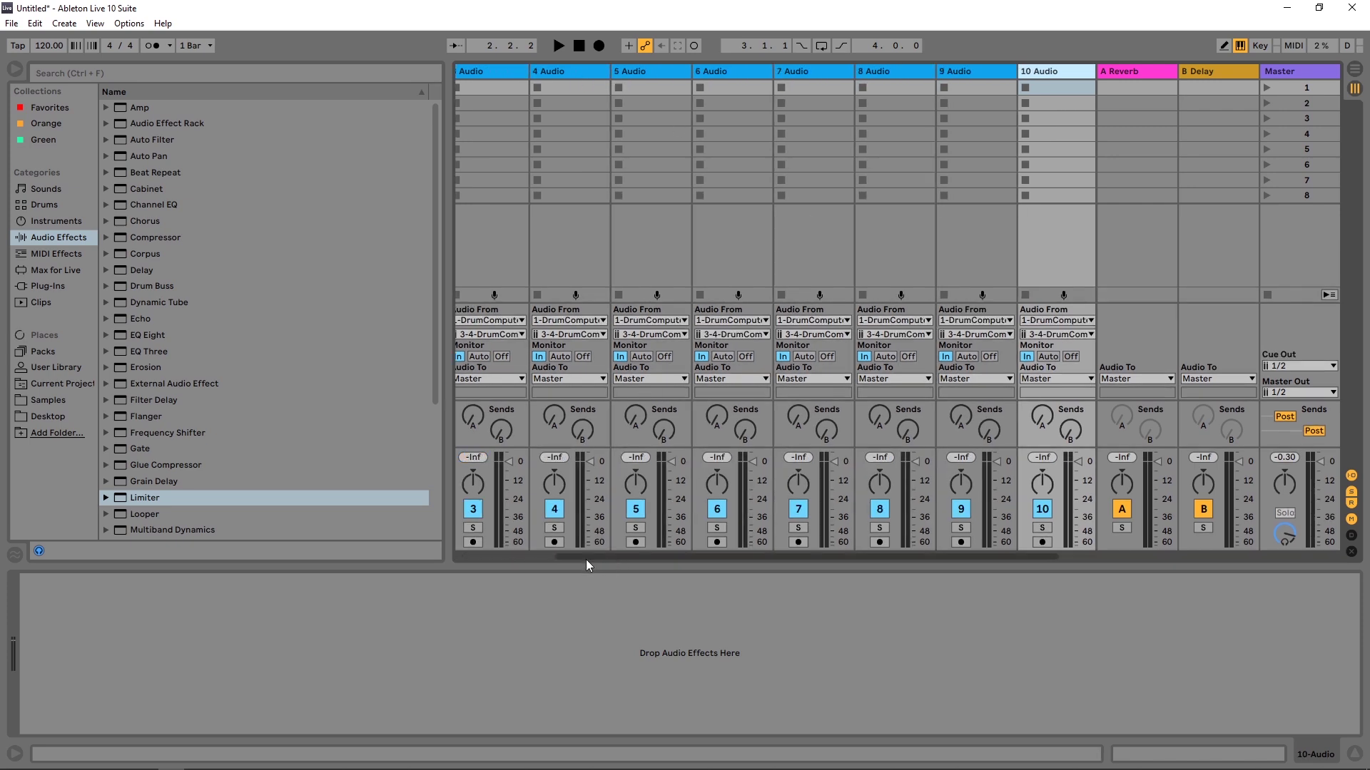
{"action": "left_click_drag", "start_coordinate": [591, 559], "coordinate": [443, 550]}
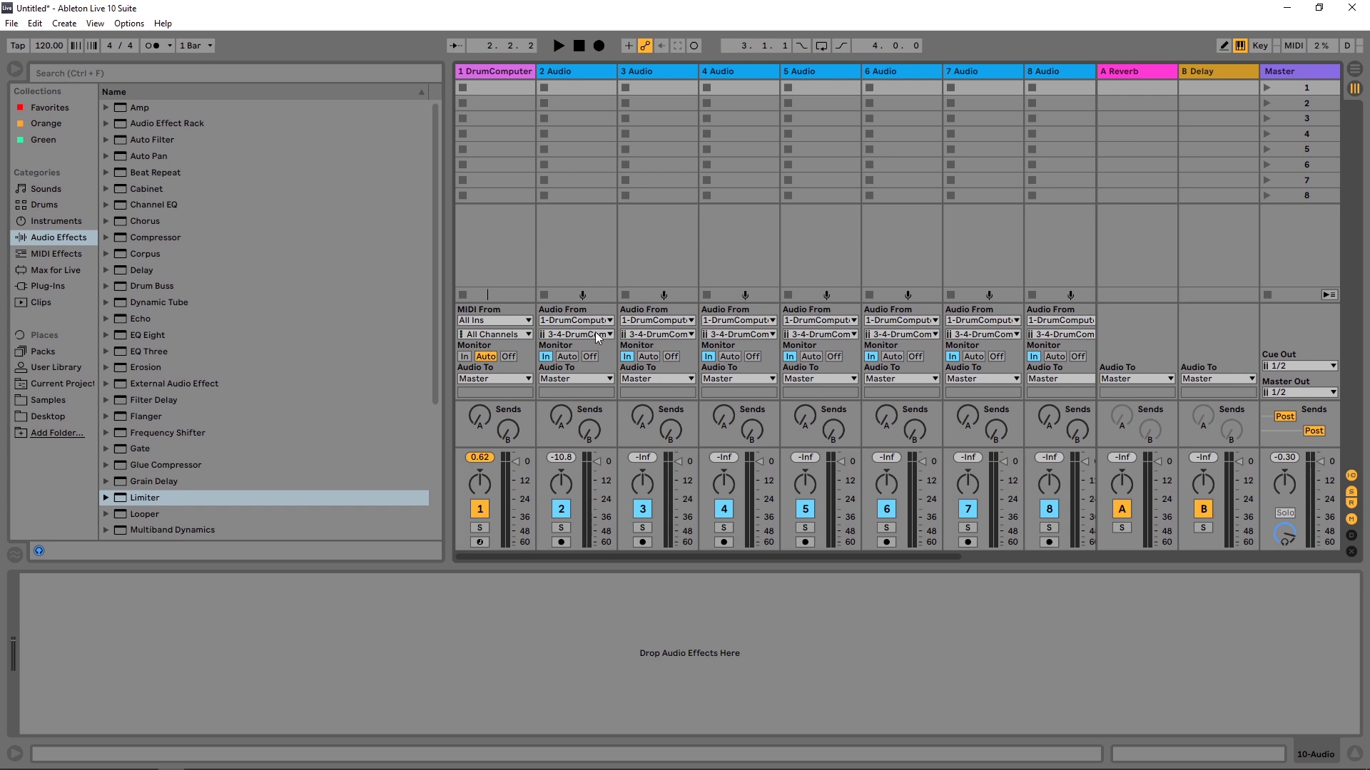
{"action": "left_click", "coordinate": [662, 335]}
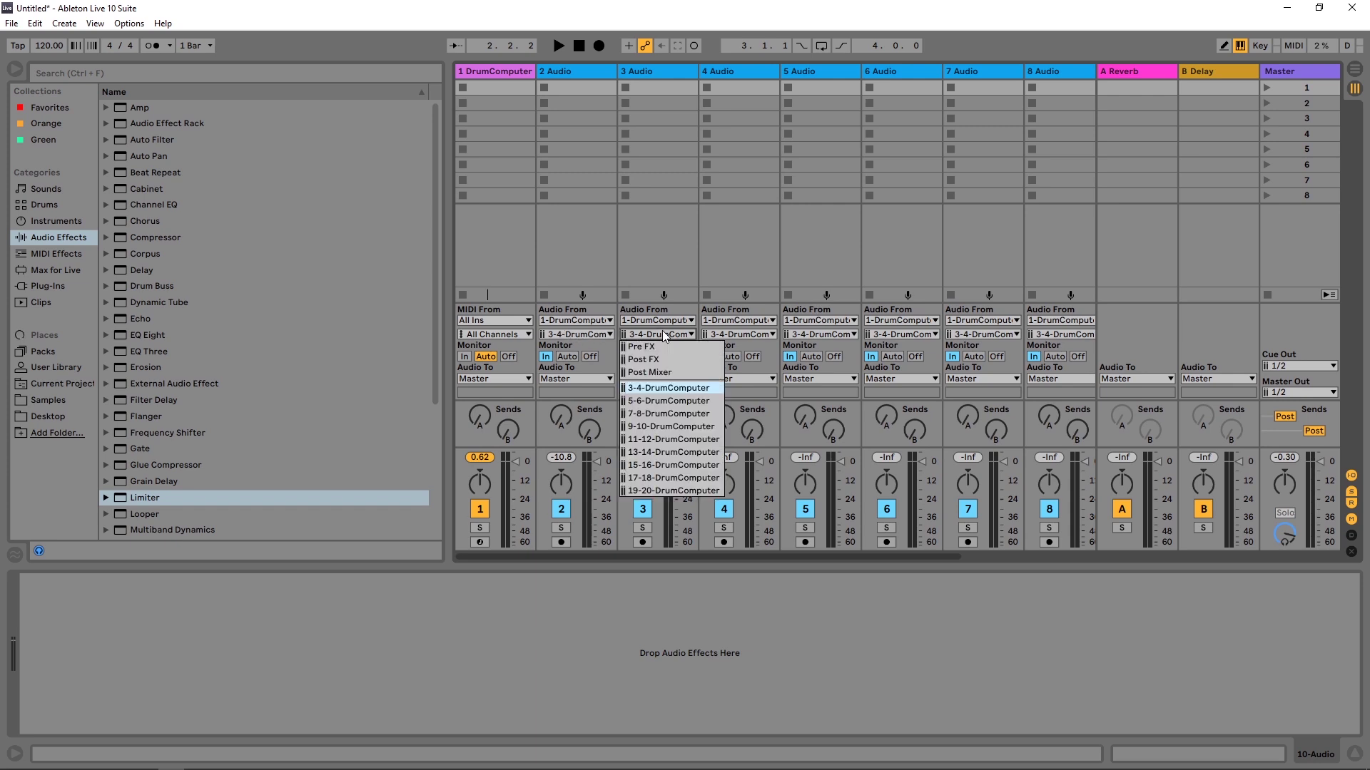
{"action": "left_click", "coordinate": [673, 407]}
{"action": "left_click", "coordinate": [762, 336]}
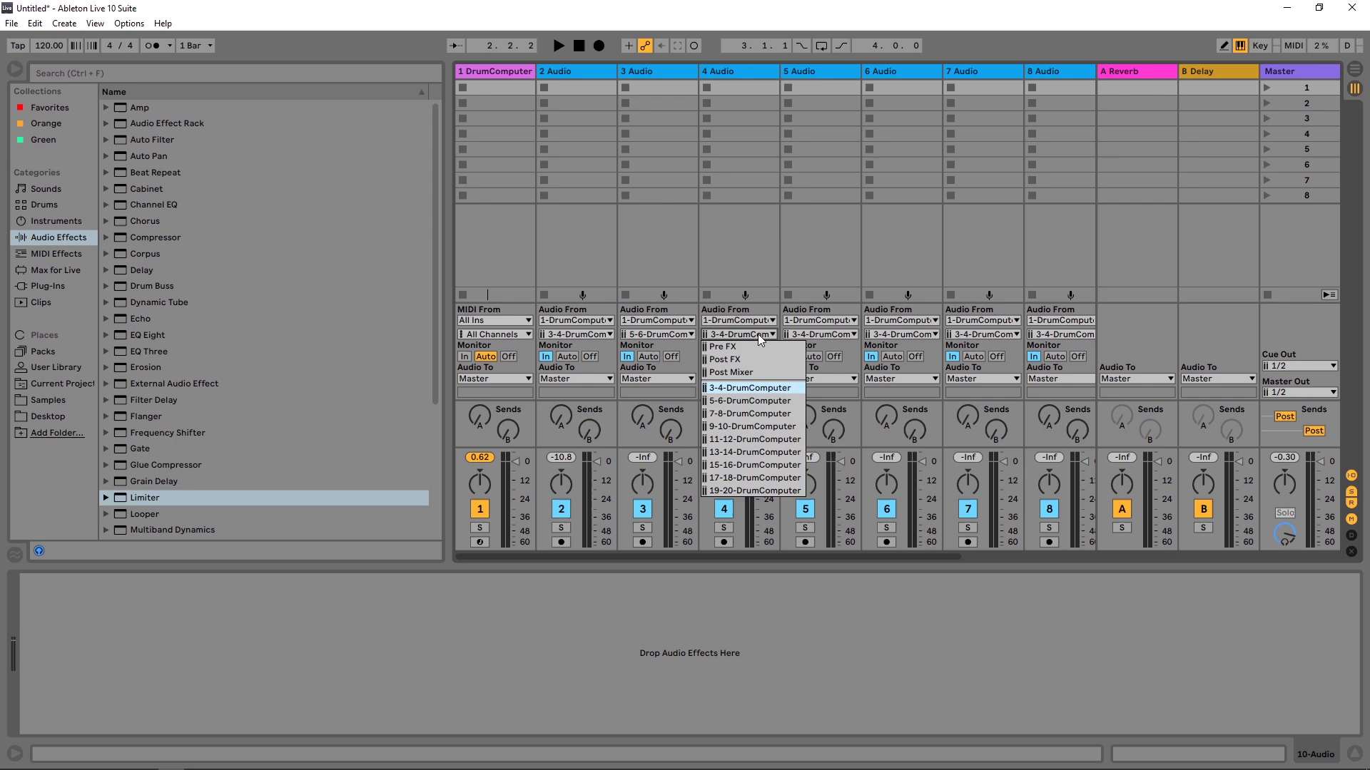
{"action": "left_click", "coordinate": [754, 413]}
Step: Route tracks 5–8 from DrumComputer outputs 9-10, 11-12, 13-14 and 15-16
{"action": "left_click", "coordinate": [820, 335]}
{"action": "left_click", "coordinate": [835, 426]}
{"action": "left_click", "coordinate": [903, 334]}
{"action": "left_click", "coordinate": [917, 440]}
{"action": "left_click", "coordinate": [984, 334]}
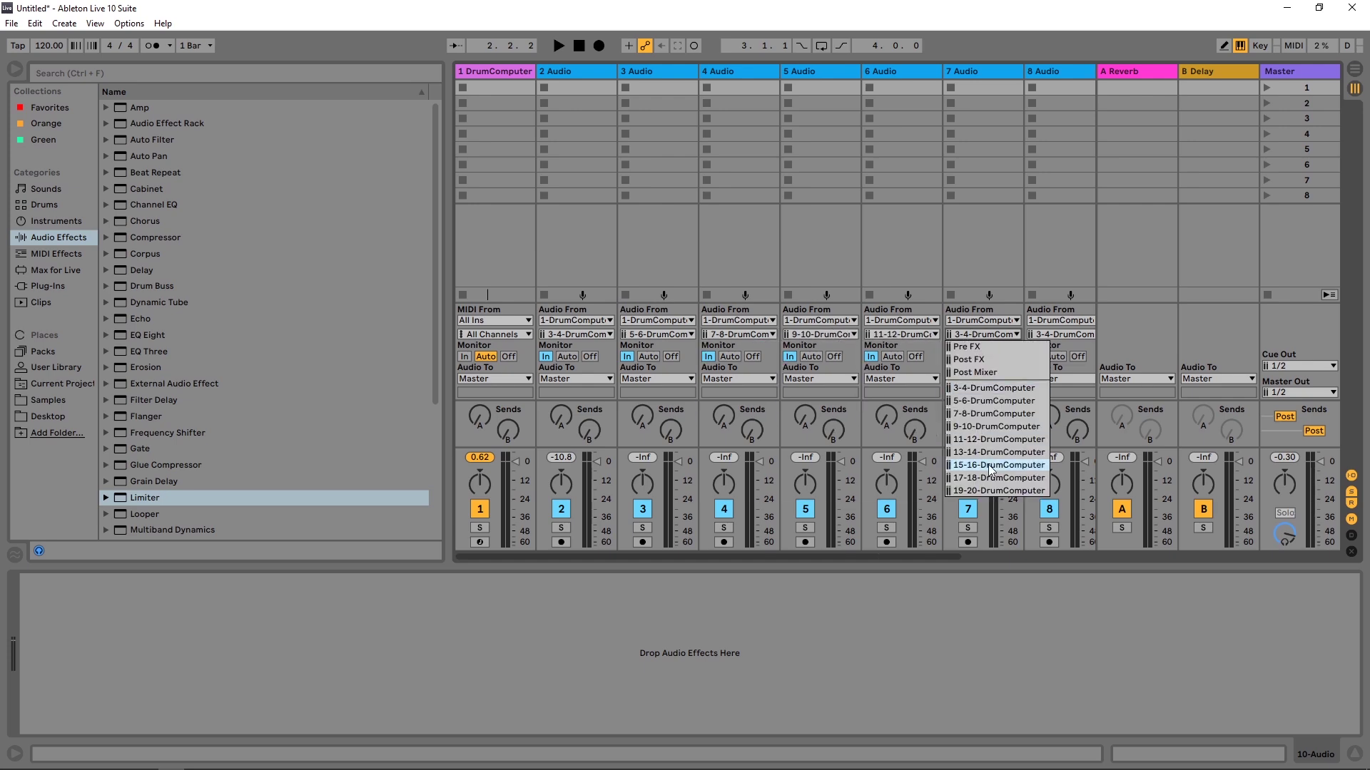
{"action": "left_click", "coordinate": [991, 452]}
{"action": "left_click", "coordinate": [1063, 335]}
{"action": "left_click", "coordinate": [1070, 464]}
Step: Add audio tracks 9 and 10 and route track 9 from DrumComputer 17-18
{"action": "left_click", "coordinate": [1108, 385]}
{"action": "key", "text": "ctrl+t"}
{"action": "key", "text": "ctrl+t"}
{"action": "left_click", "coordinate": [1108, 385]}
{"action": "left_click", "coordinate": [1128, 477]}
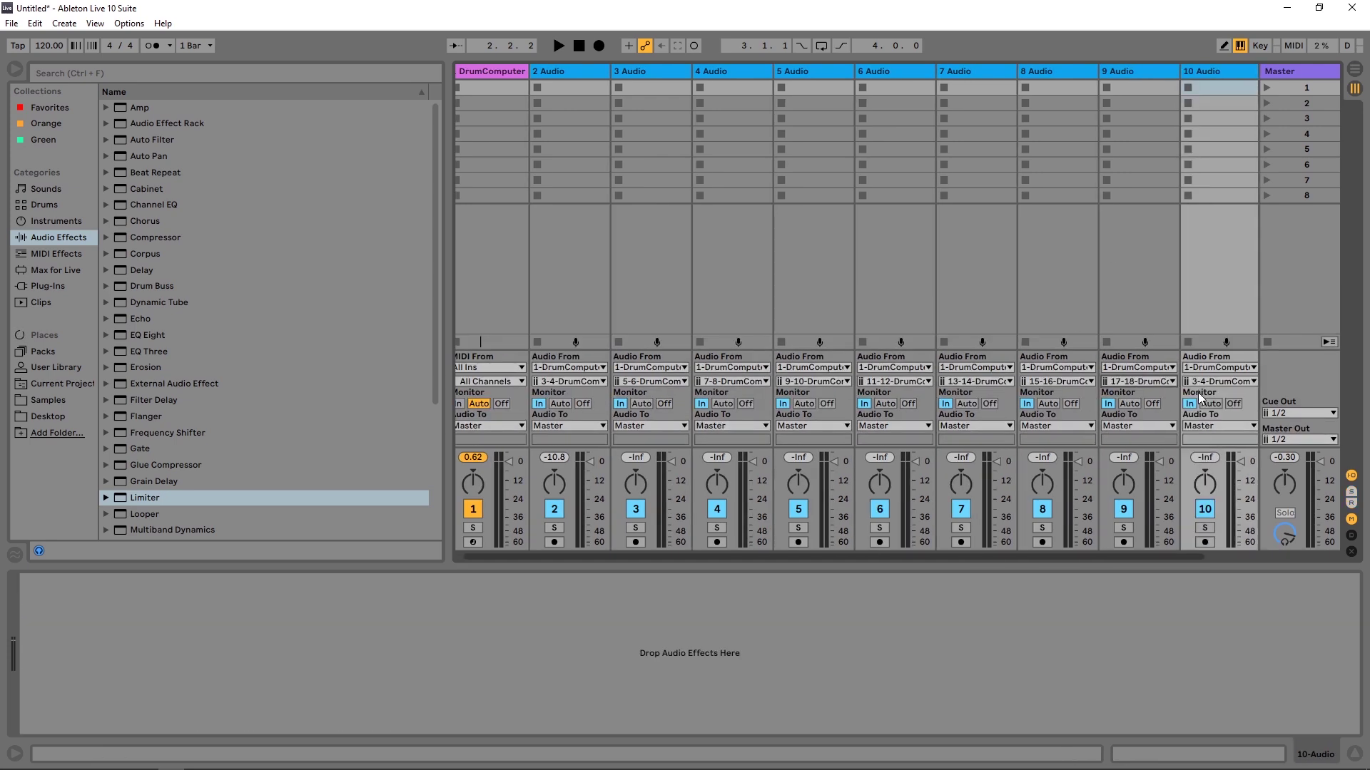
{"action": "left_click", "coordinate": [1190, 385]}
Step: Route track 10 from DrumComputer 19-20, start playback and solo the DrumComputer track
{"action": "left_click", "coordinate": [1212, 490]}
{"action": "key", "text": "space"}
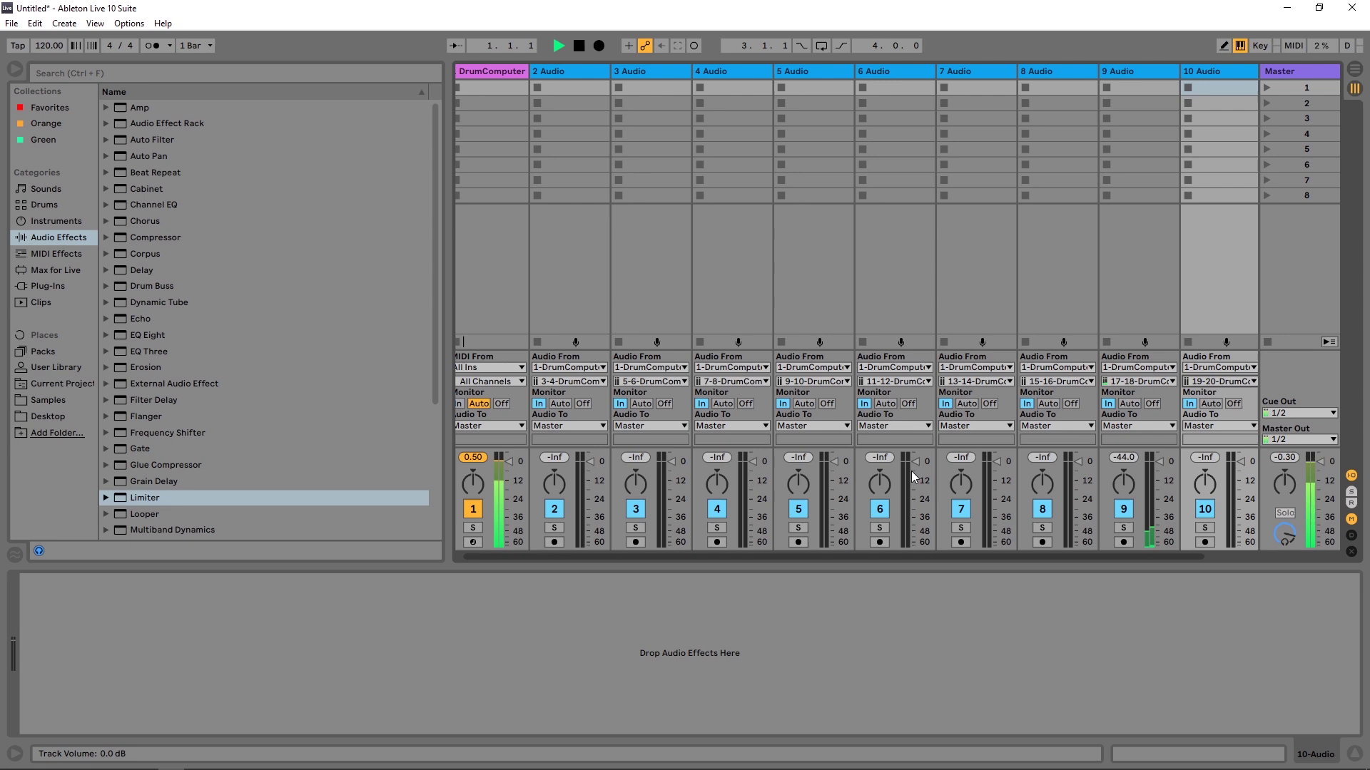
{"action": "left_click", "coordinate": [473, 528]}
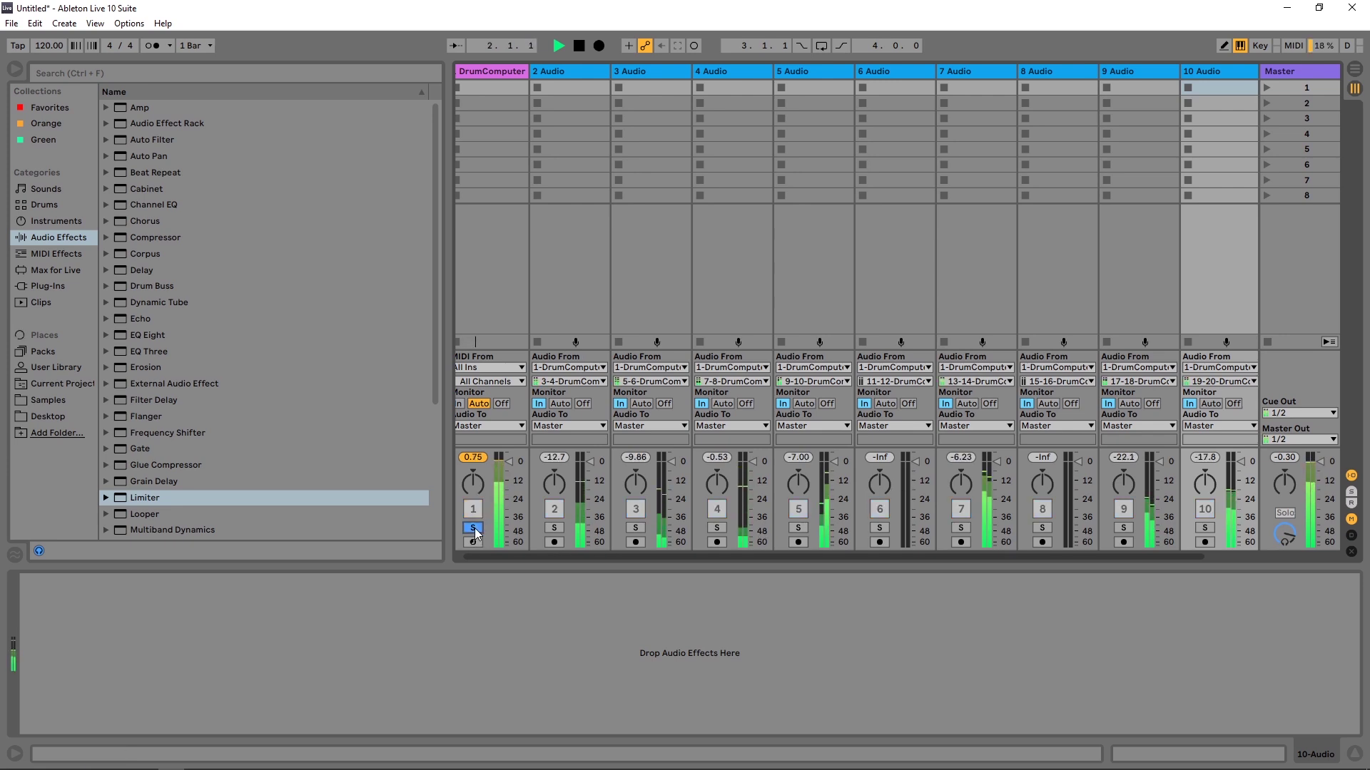
Step: Solo tracks 2, 10 and 9 in turn to check each engine, then stop playback
{"action": "left_click", "coordinate": [555, 528]}
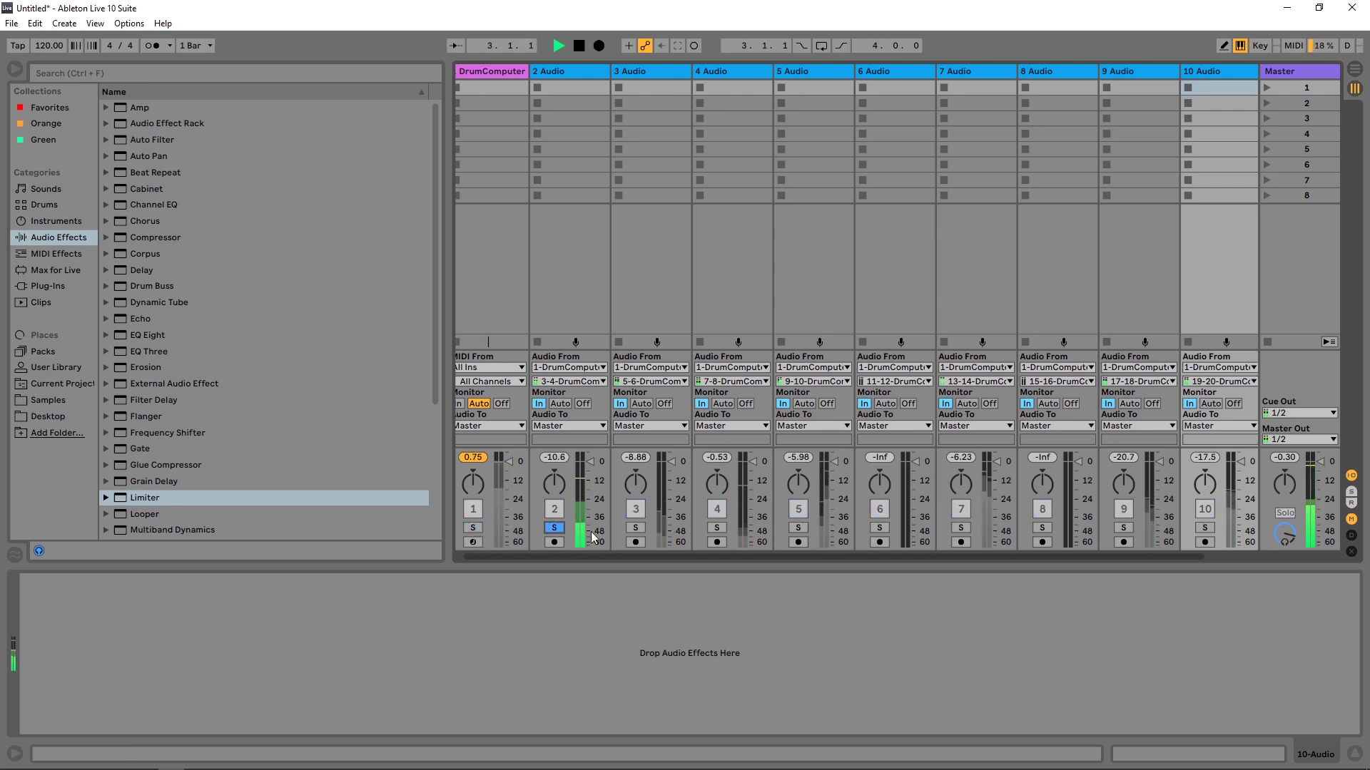
{"action": "left_click", "coordinate": [1205, 528]}
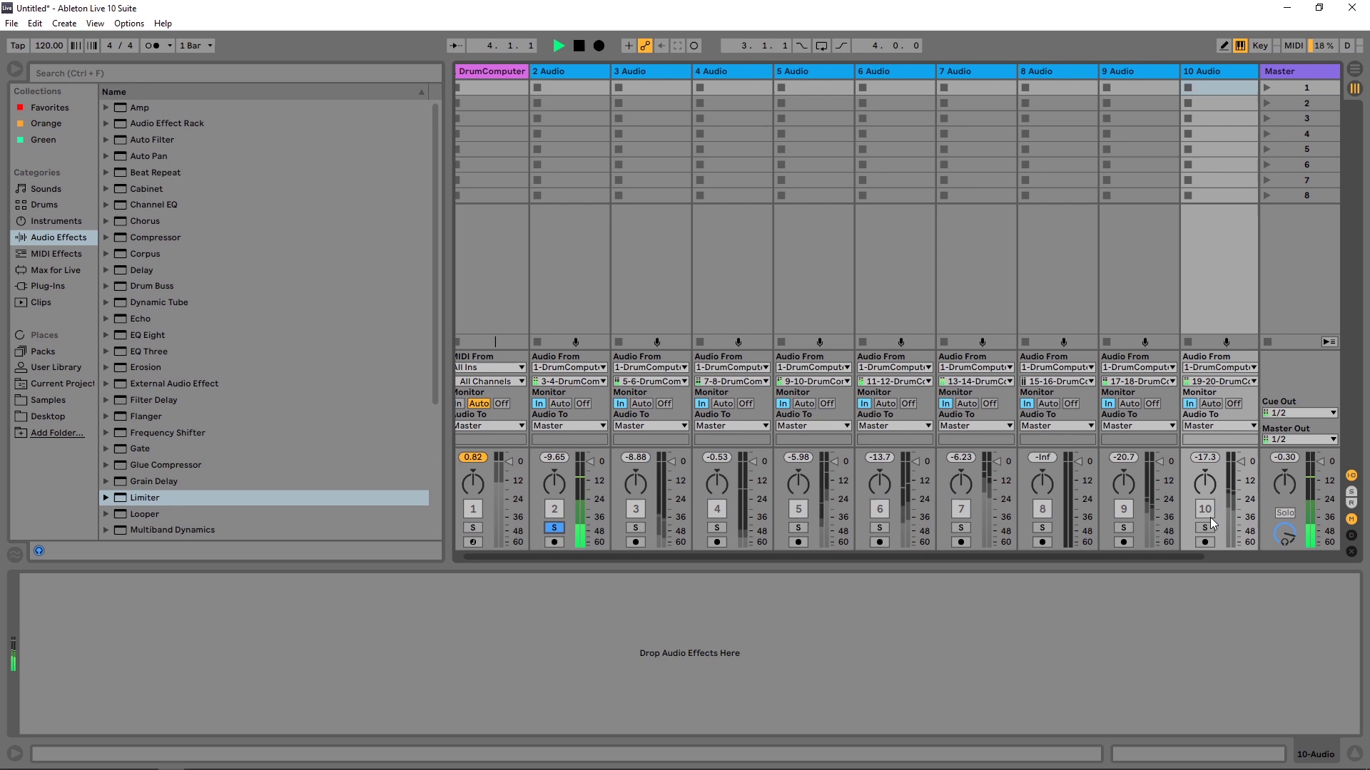
{"action": "left_click", "coordinate": [1123, 527]}
{"action": "key", "text": "space"}
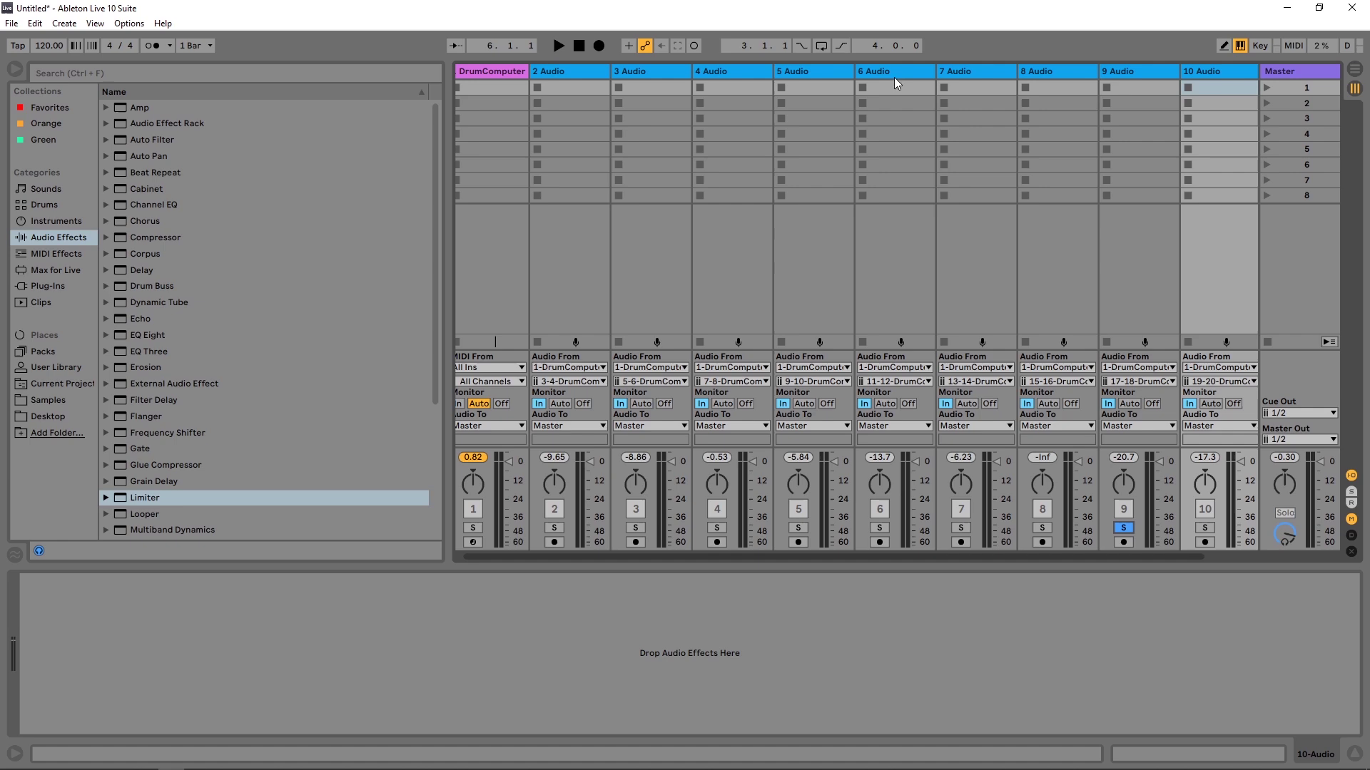
Step: Open and close the DrumComputer instrument window to check its channel assignment
{"action": "left_click", "coordinate": [498, 72]}
{"action": "left_click", "coordinate": [56, 583]}
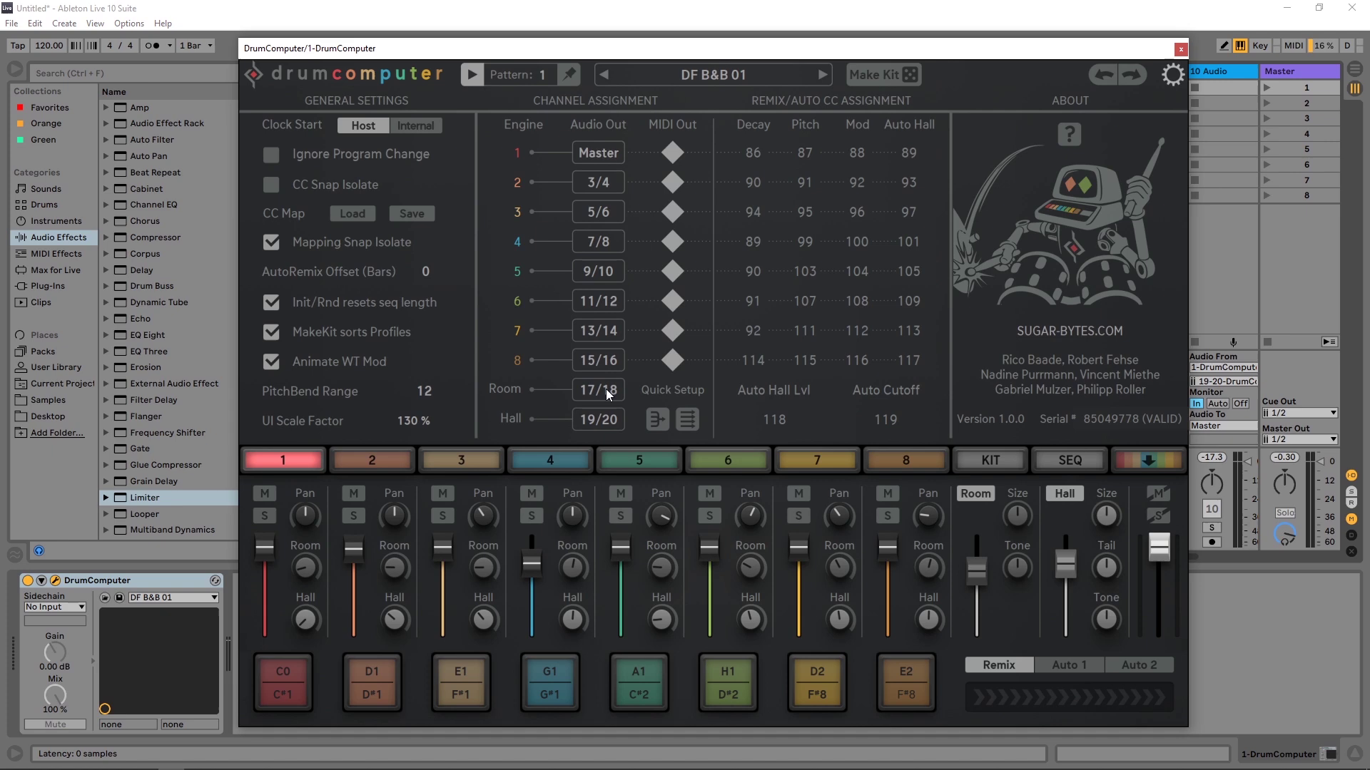
{"action": "left_click", "coordinate": [1180, 49]}
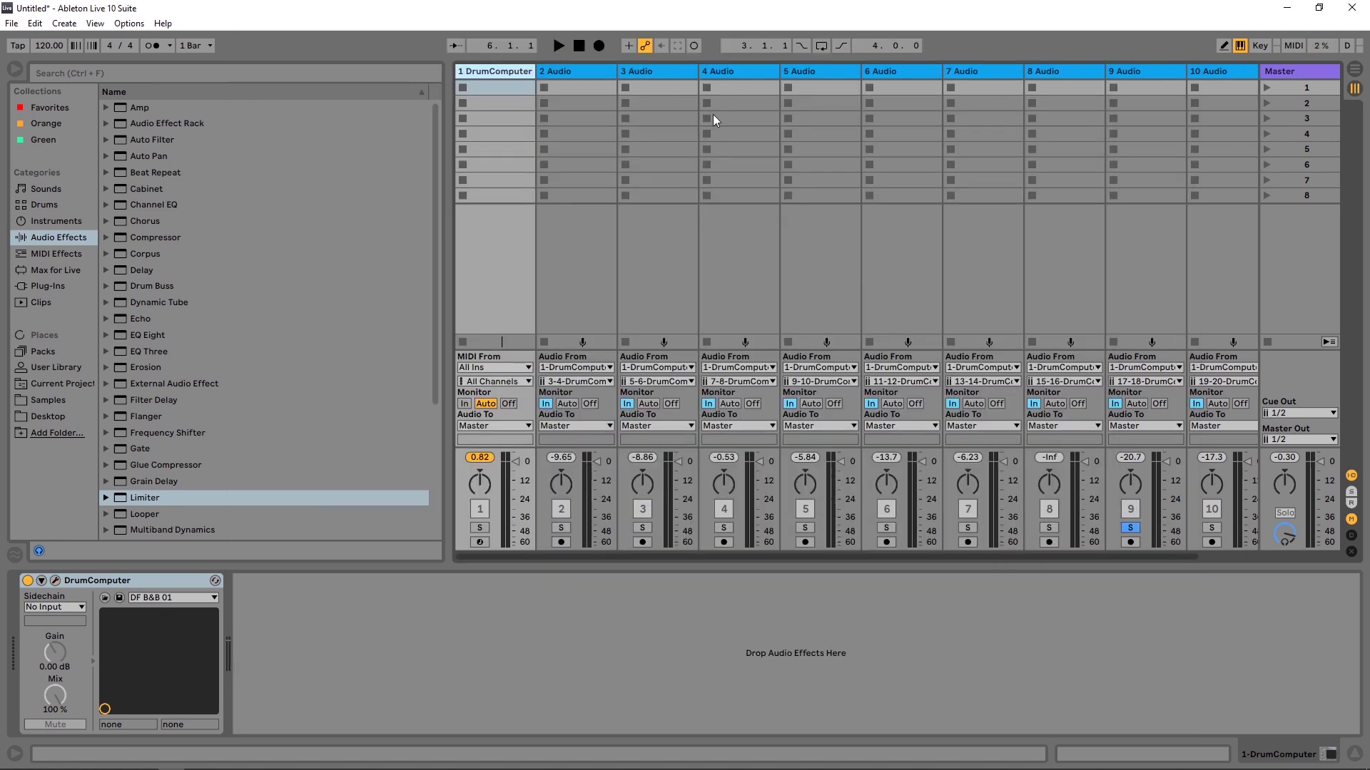
Step: Group all ten drum tracks, name the group DrumComp MultiOut, and fold it
{"action": "left_click", "coordinate": [1222, 87], "text": "shift"}
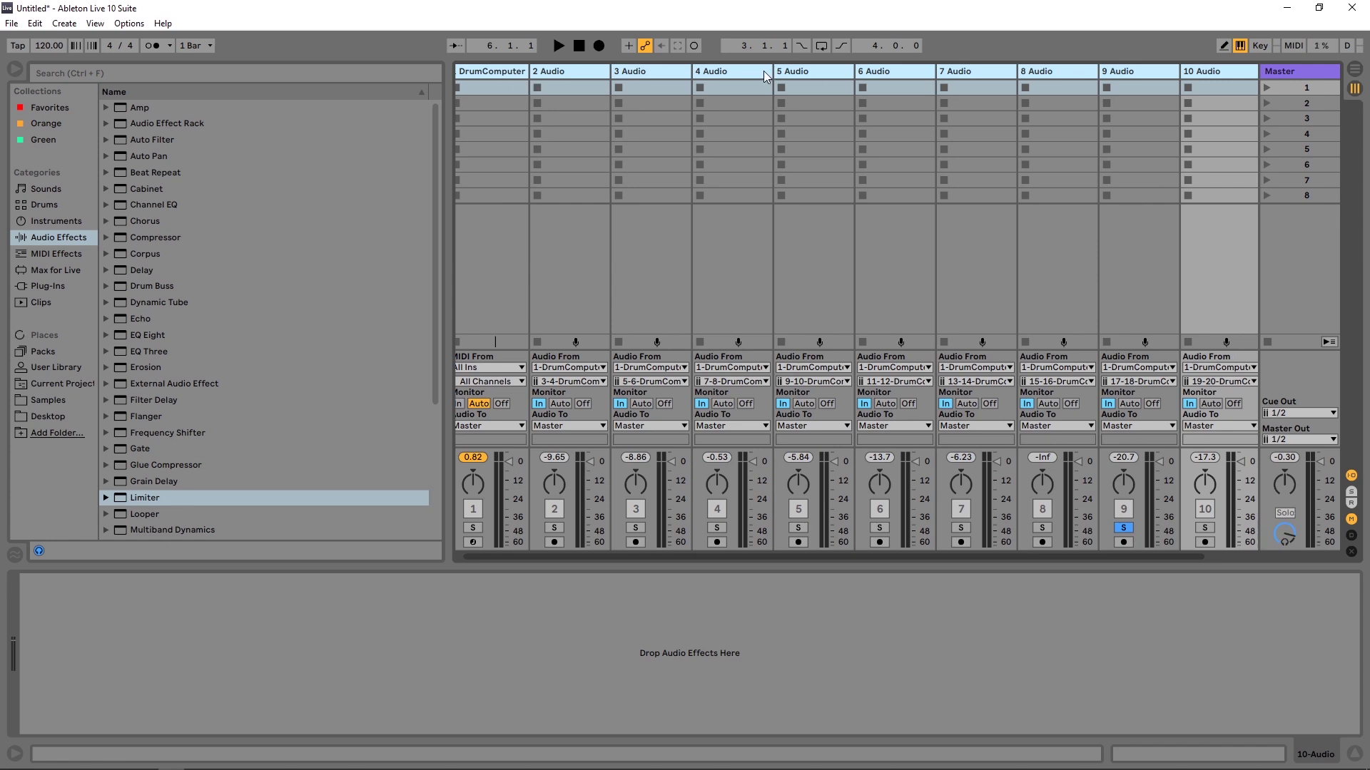
{"action": "key", "text": "ctrl+g"}
{"action": "left_click", "coordinate": [490, 79]}
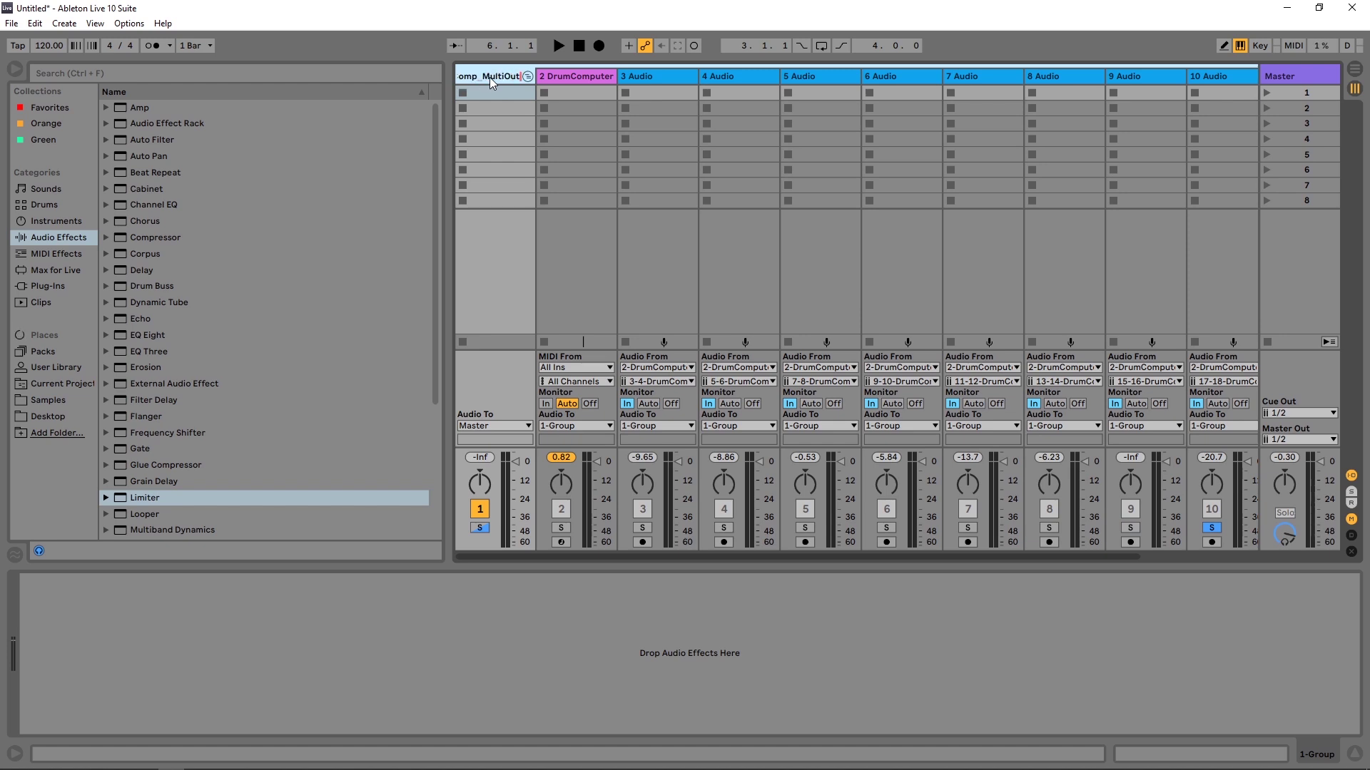
{"action": "key", "text": "Return"}
{"action": "left_click", "coordinate": [528, 76]}
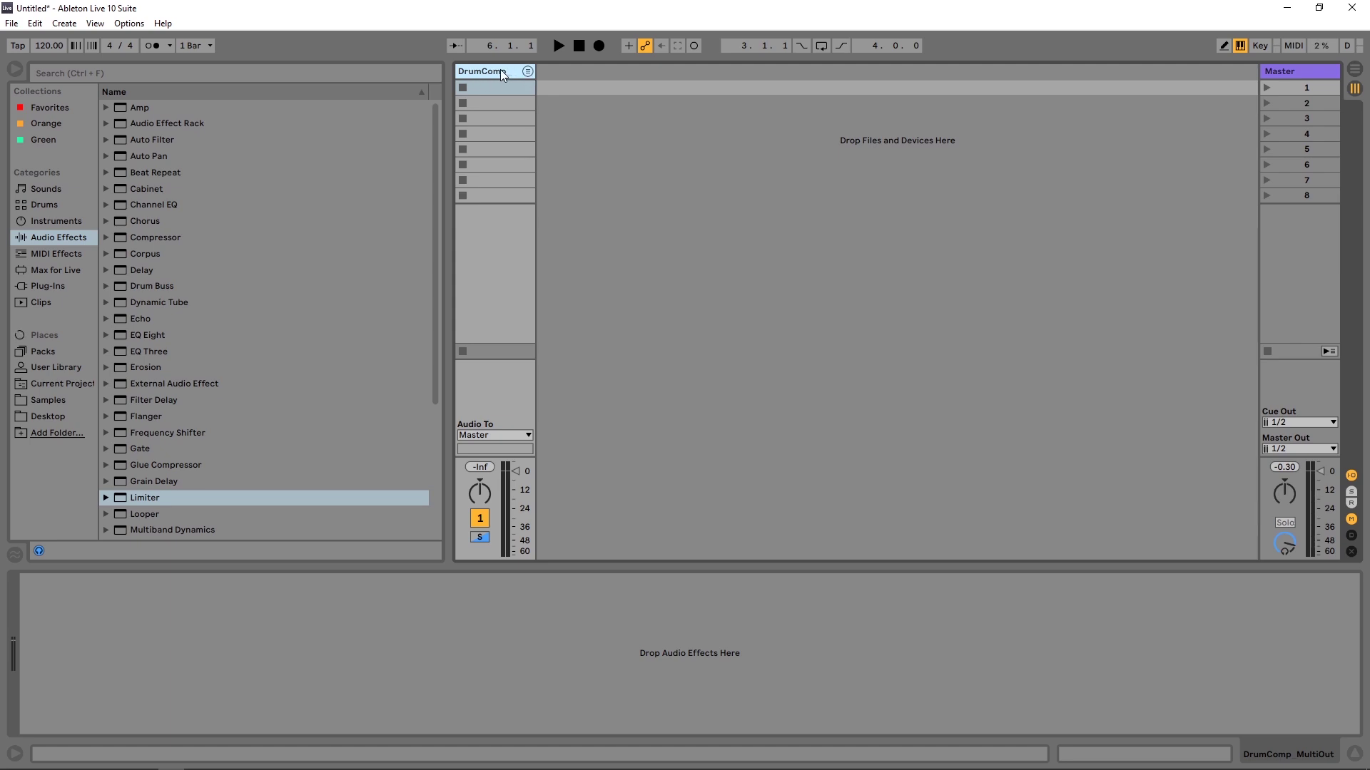
Step: Save the group into the Samples folder as DrumComp_MultiOut.als
{"action": "left_click", "coordinate": [41, 400]}
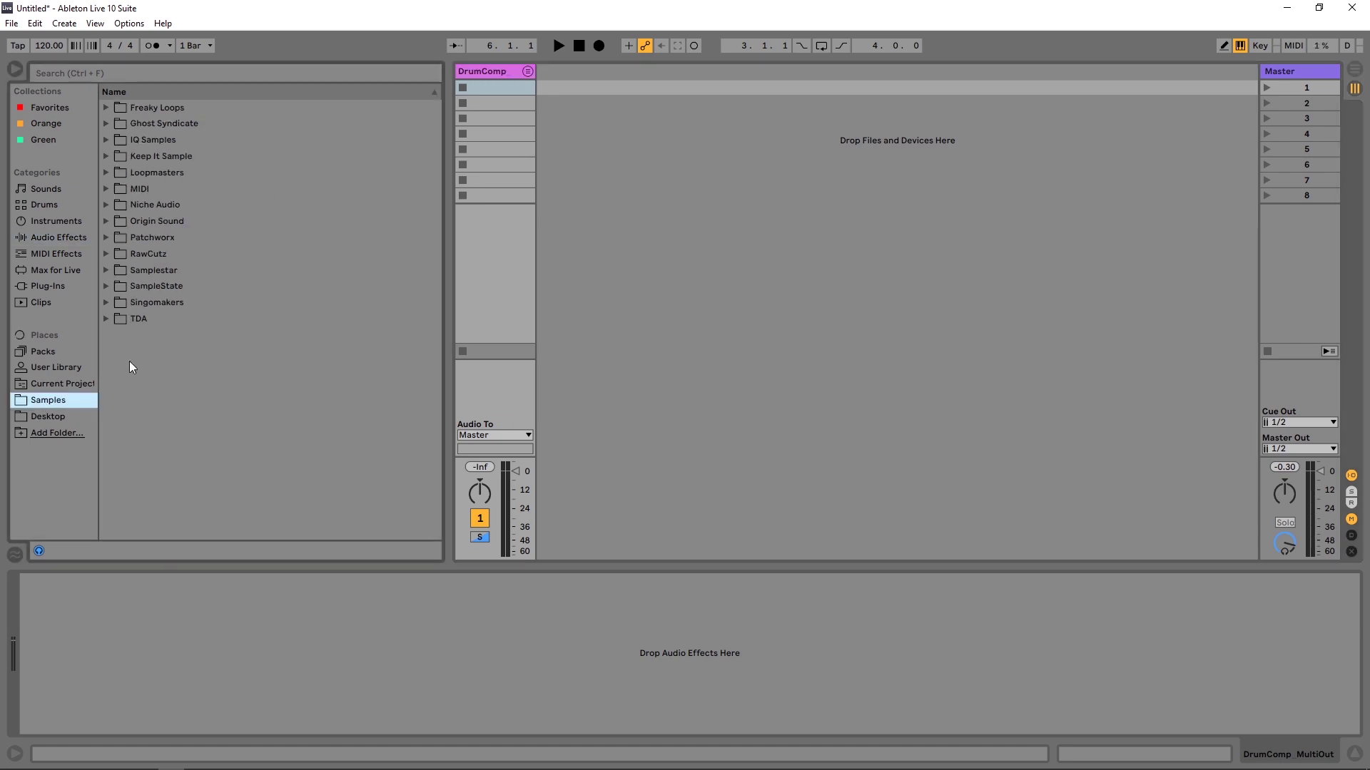
{"action": "left_click", "coordinate": [182, 349]}
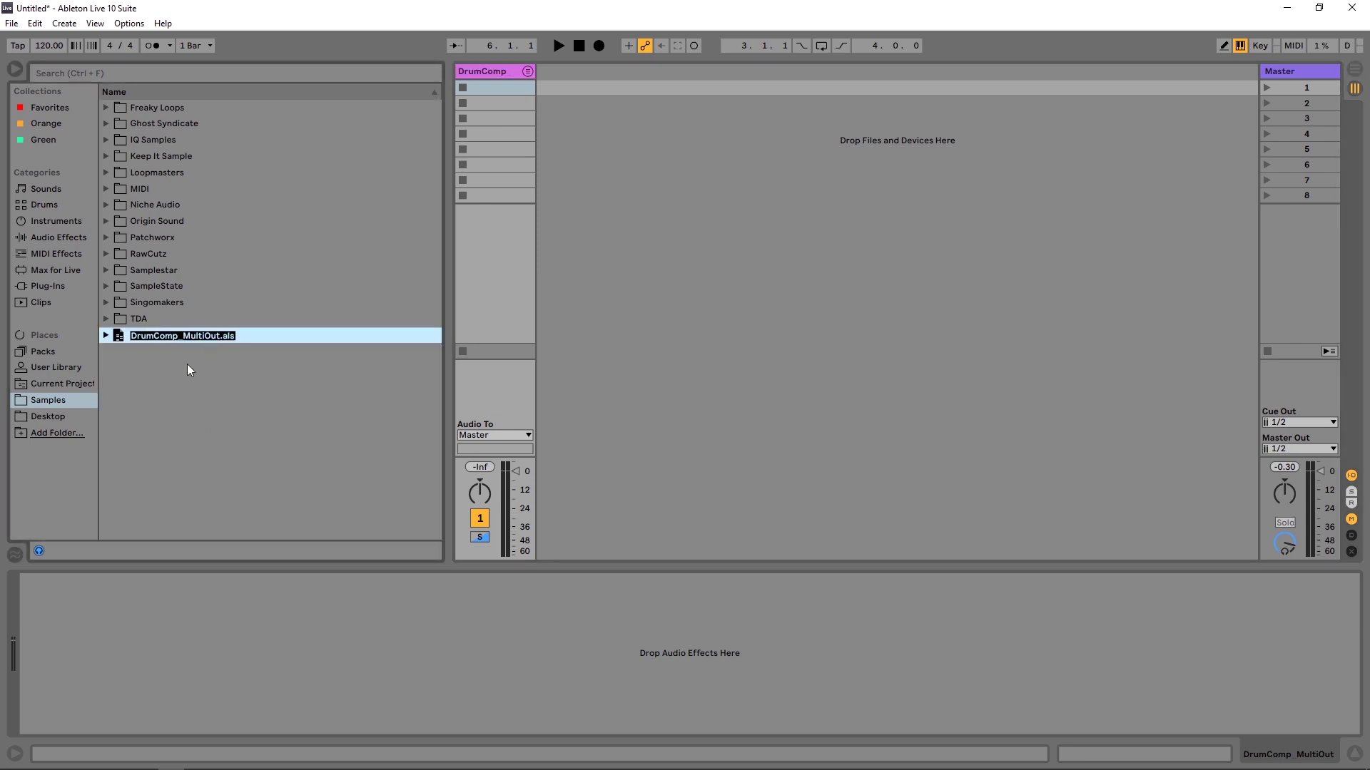
{"action": "key", "text": "Return"}
Step: Start a new Live Set without saving, load the DrumComp_MultiOut group, and test playback
{"action": "left_click", "coordinate": [12, 23]}
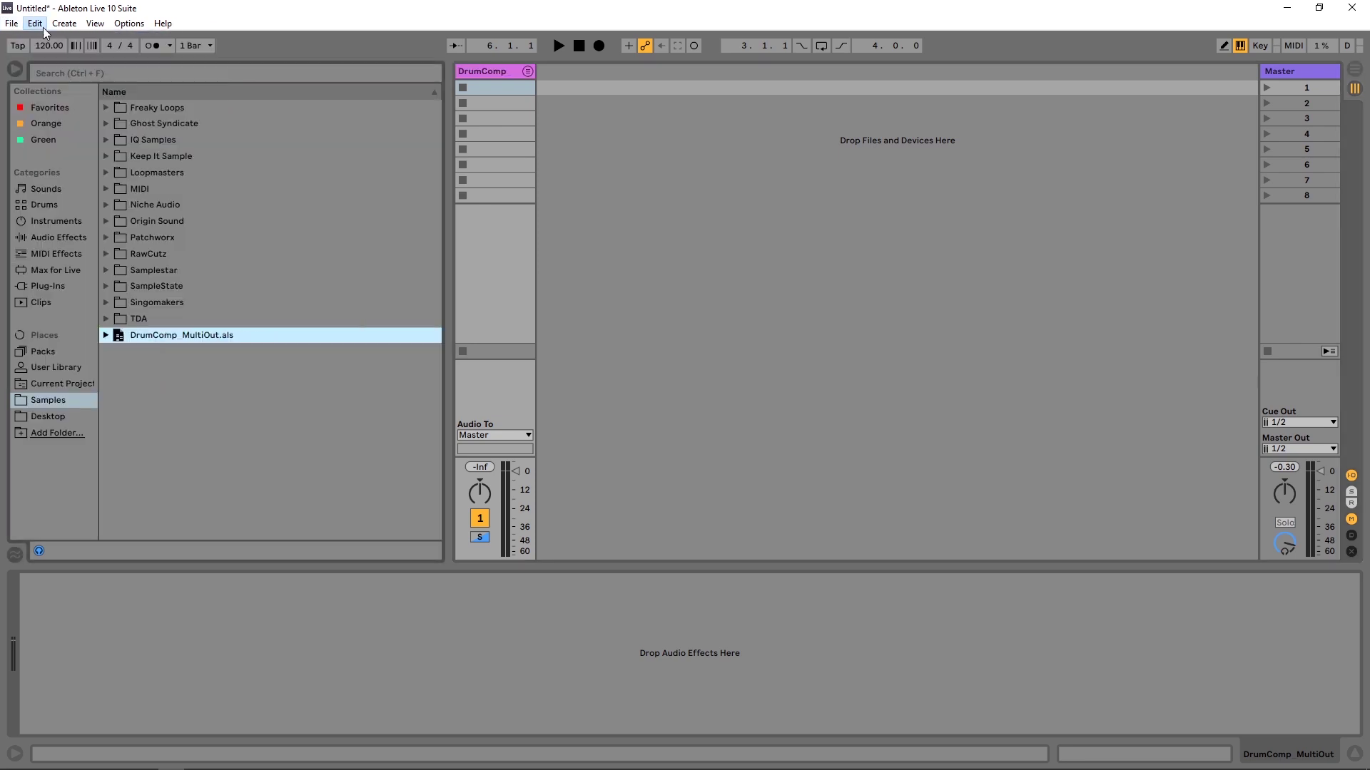
{"action": "left_click", "coordinate": [11, 22]}
{"action": "left_click", "coordinate": [28, 38]}
{"action": "left_click", "coordinate": [718, 425]}
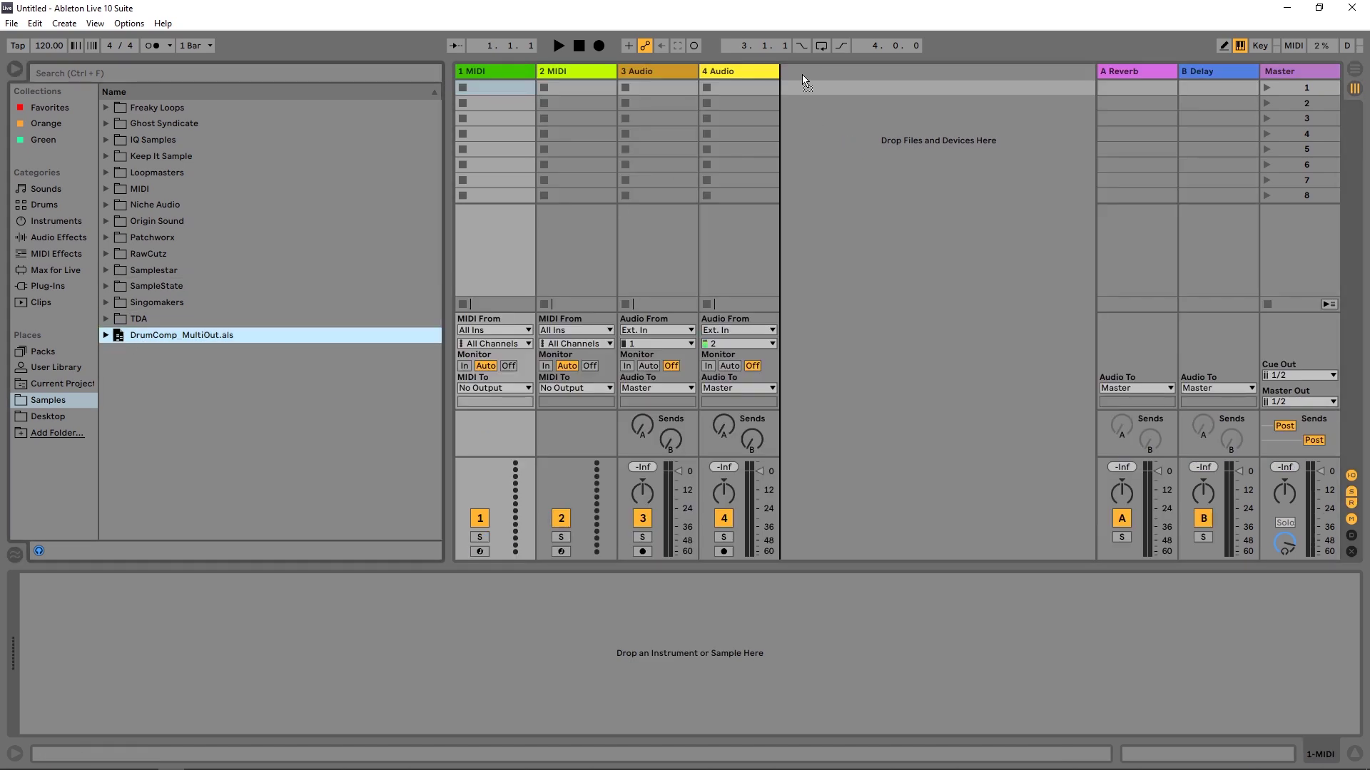
{"action": "left_click_drag", "start_coordinate": [804, 81], "coordinate": [792, 78]}
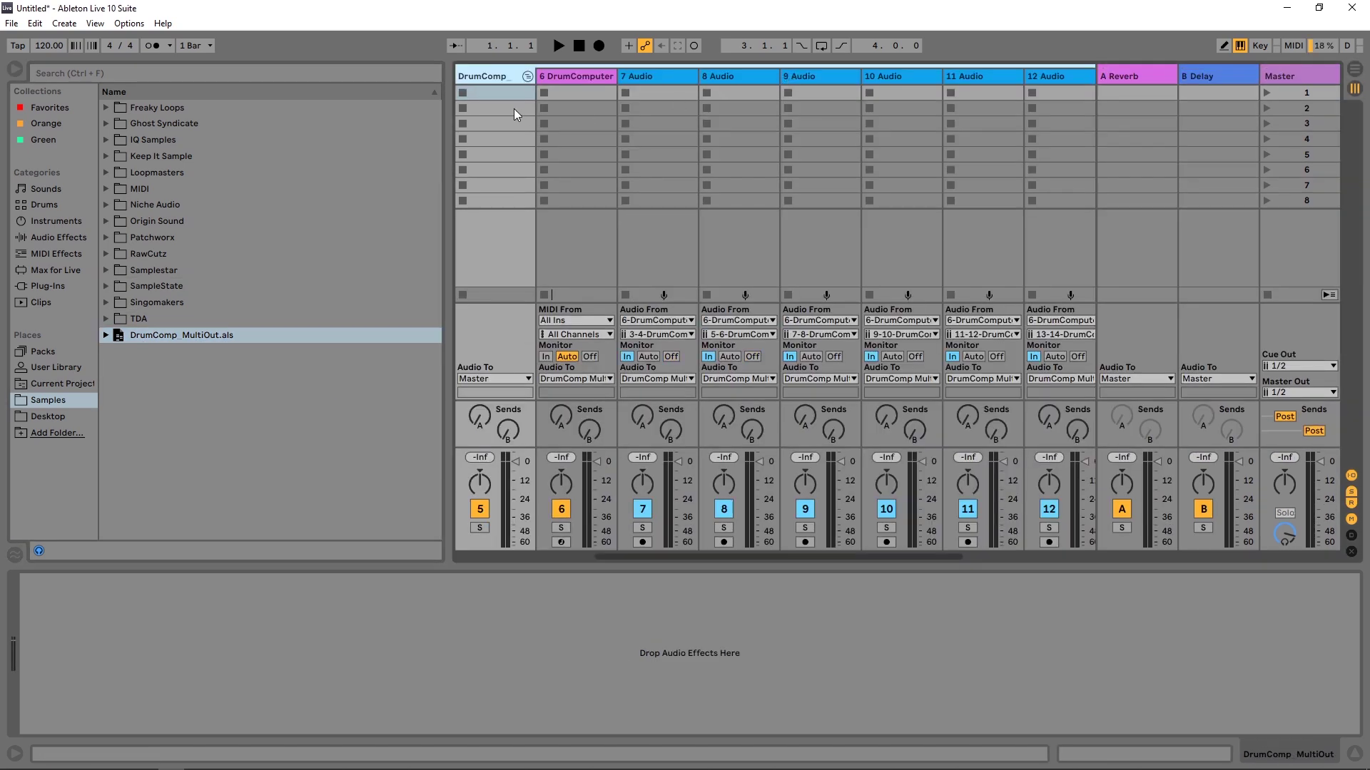
{"action": "key", "text": "space"}
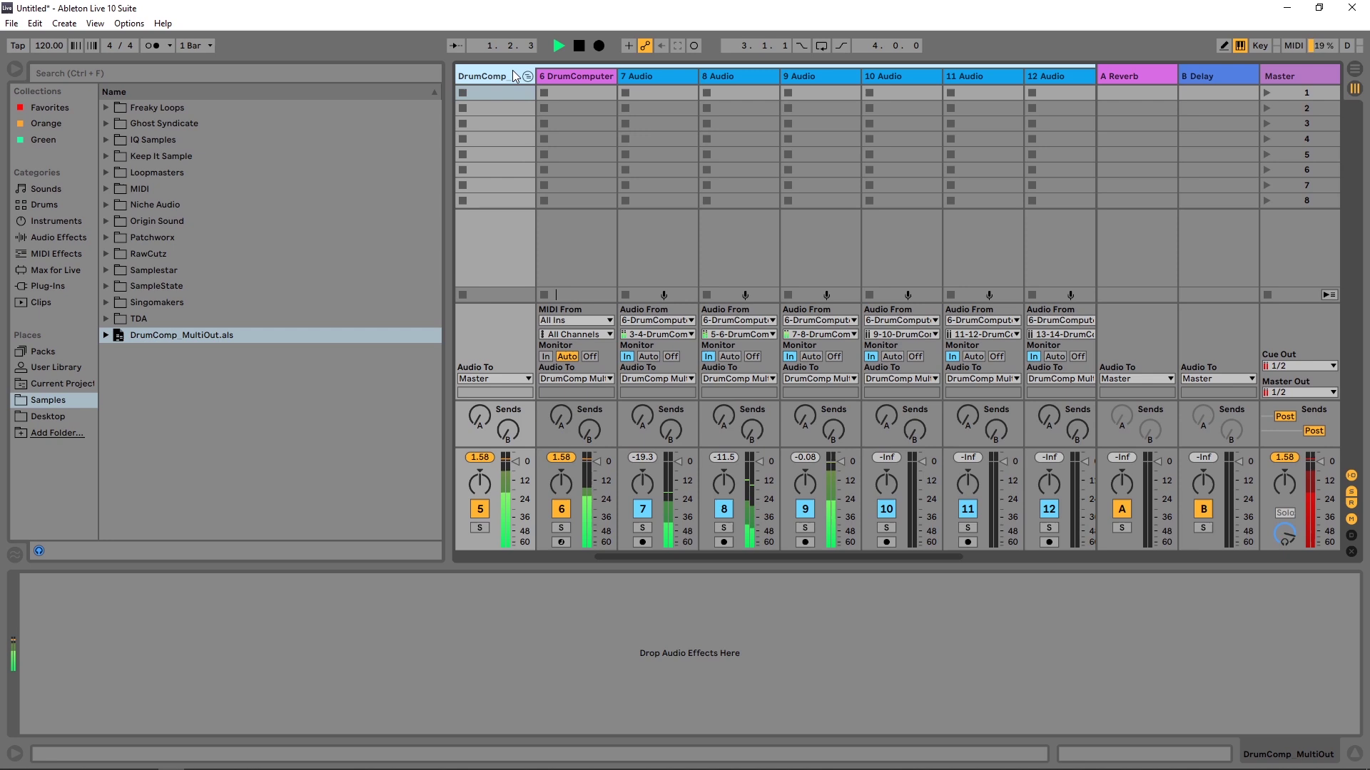
{"action": "key", "text": "space"}
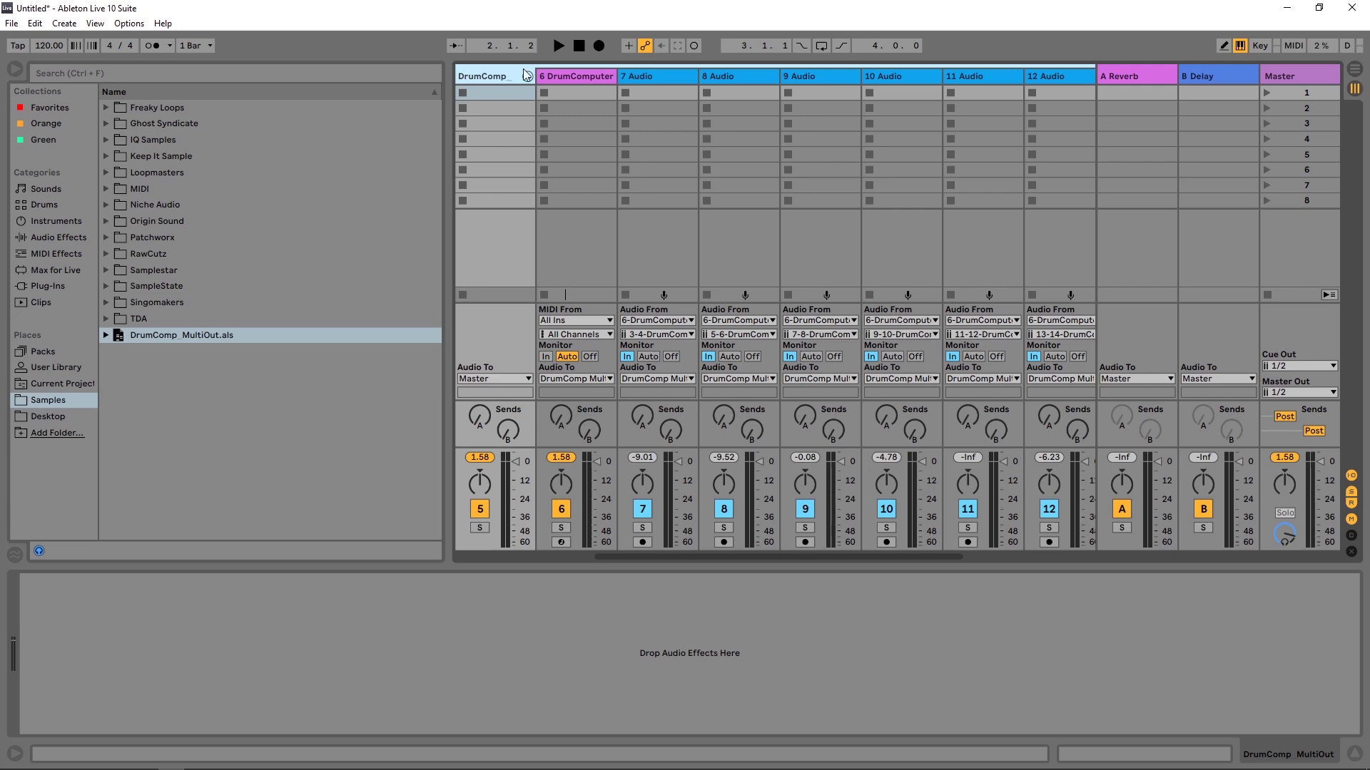
Step: Open the reloaded 6 DrumComputer track's instrument window to confirm the ATC SoSweep and MS Air BD kit
{"action": "left_click", "coordinate": [570, 76]}
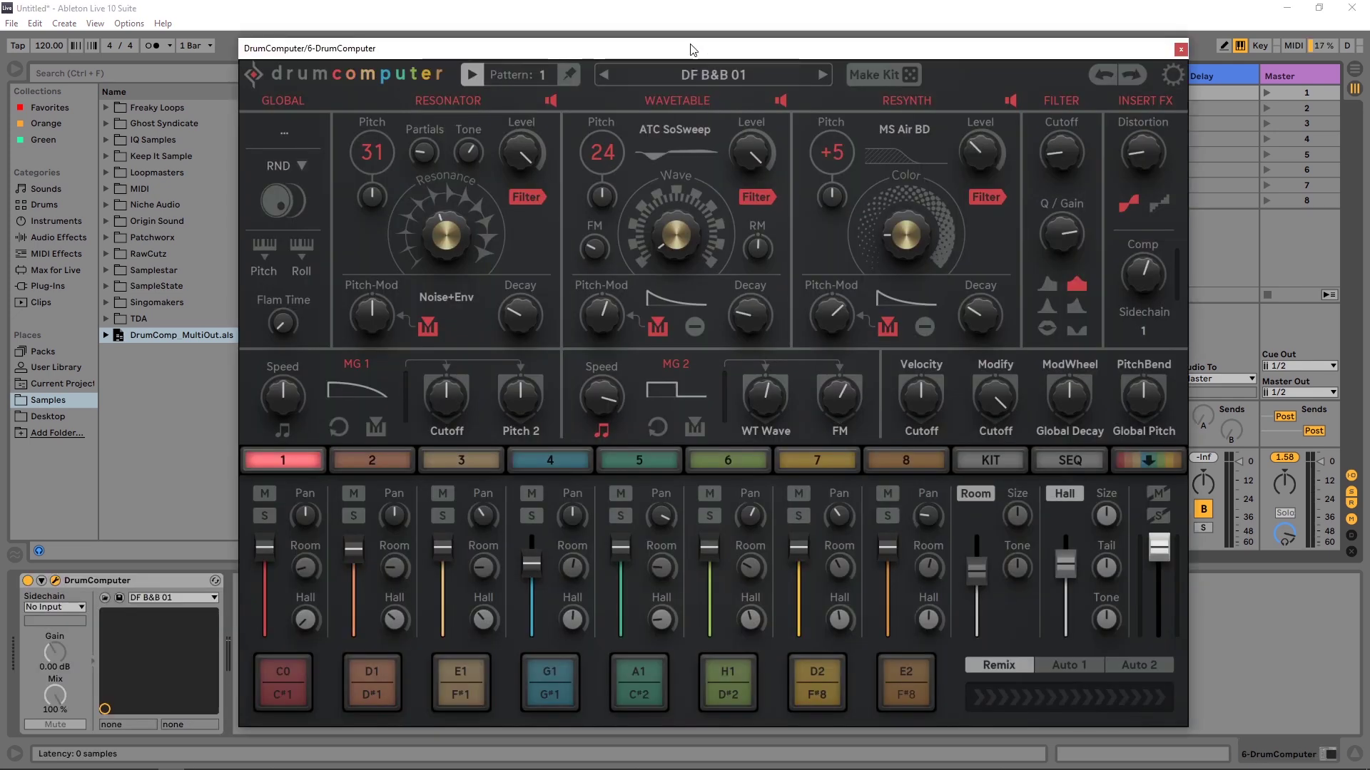